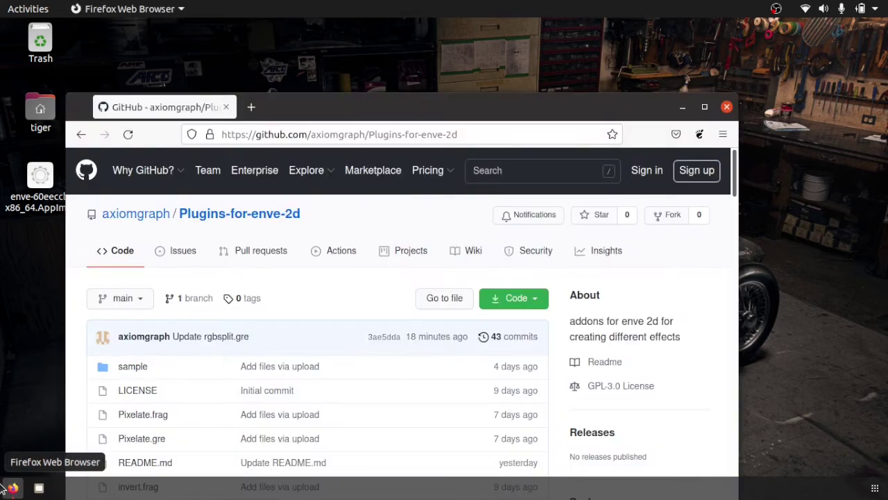
# - Maximize the browser window and look through the sample effects in the Plugins-for-enve-2d README, down to RGBSplit
pyautogui.moveTo(499, 108); pyautogui.dragTo(482, 28)
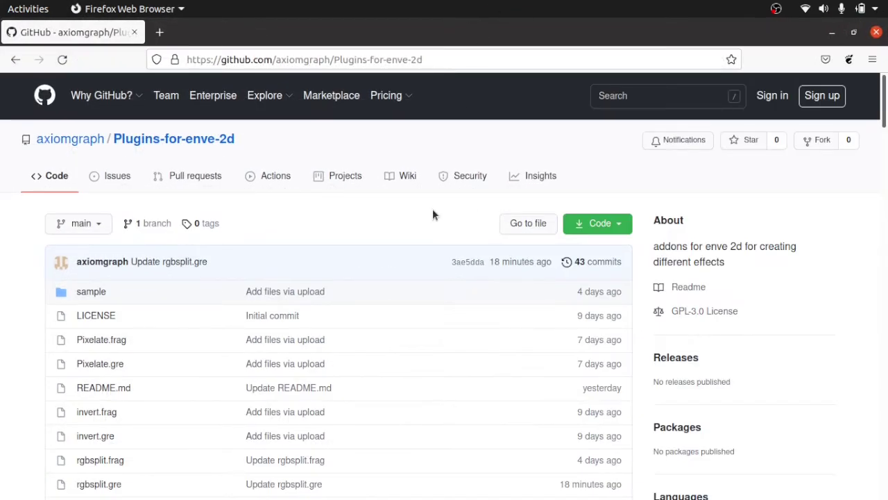
pyautogui.scroll(-5, 416, 225)
pyautogui.scroll(-9, 413, 222)
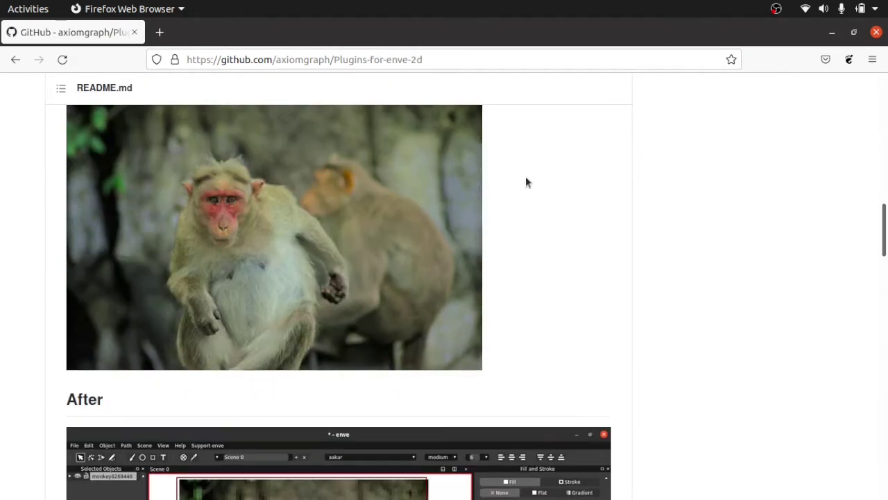
pyautogui.scroll(-3, 516, 183)
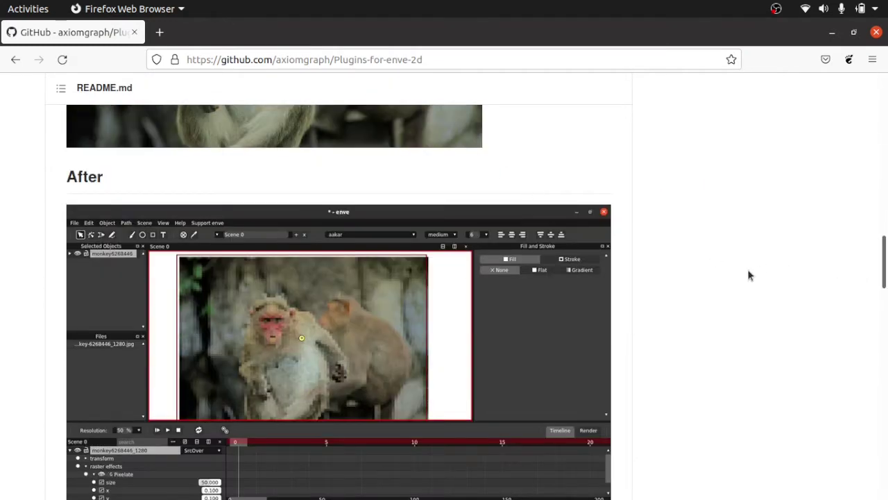
pyautogui.scroll(-6, 683, 299)
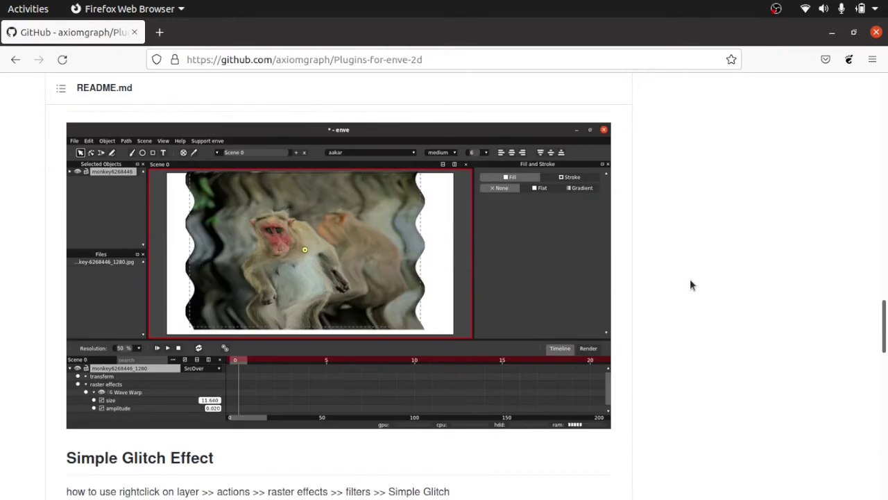
pyautogui.scroll(-5, 603, 263)
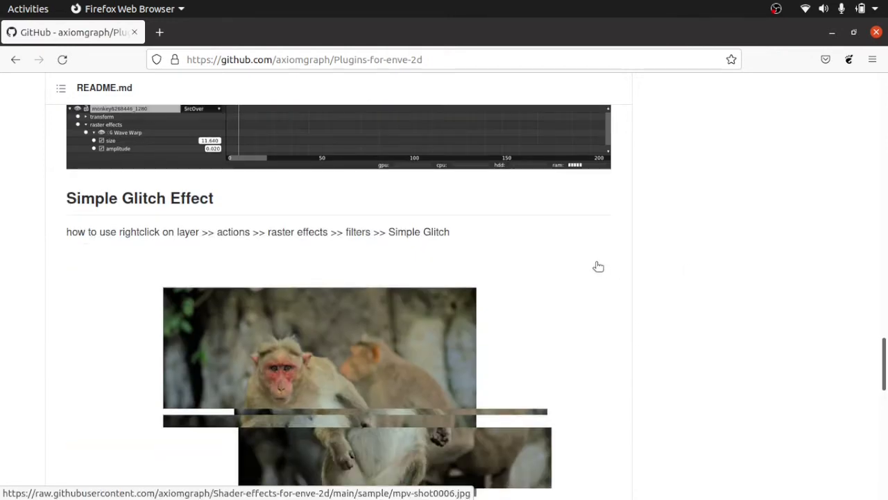
pyautogui.scroll(-5, 575, 280)
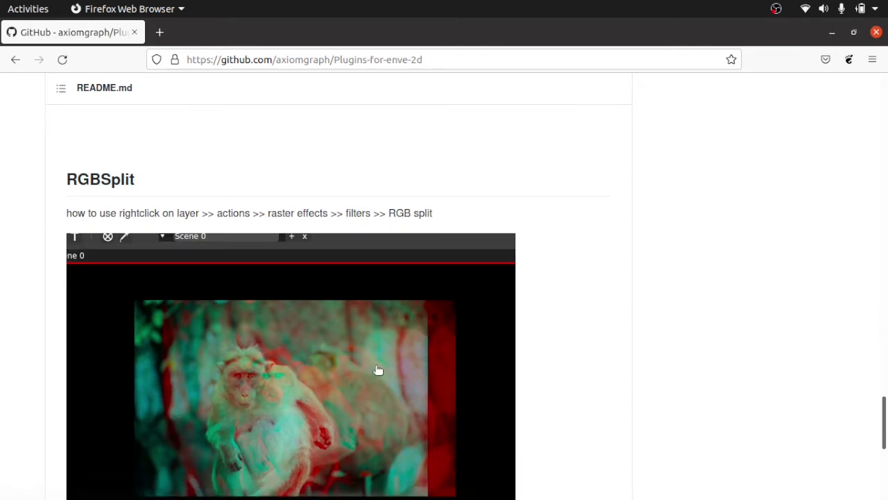
pyautogui.moveTo(883, 416); pyautogui.dragTo(886, 100)
pyautogui.click(872, 59)
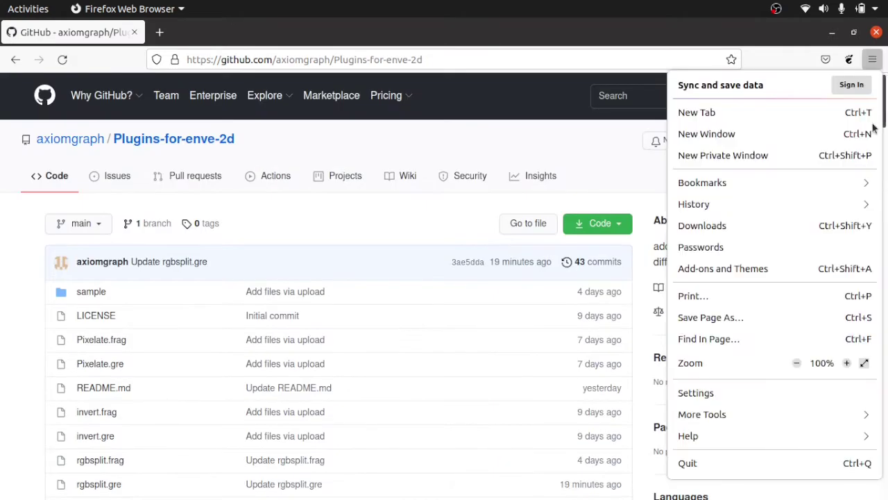
pyautogui.click(339, 206)
# - View the code of simpleglitch.gre in the repository, then return to the file list to examine its matching .frag file
pyautogui.scroll(-3, 340, 206)
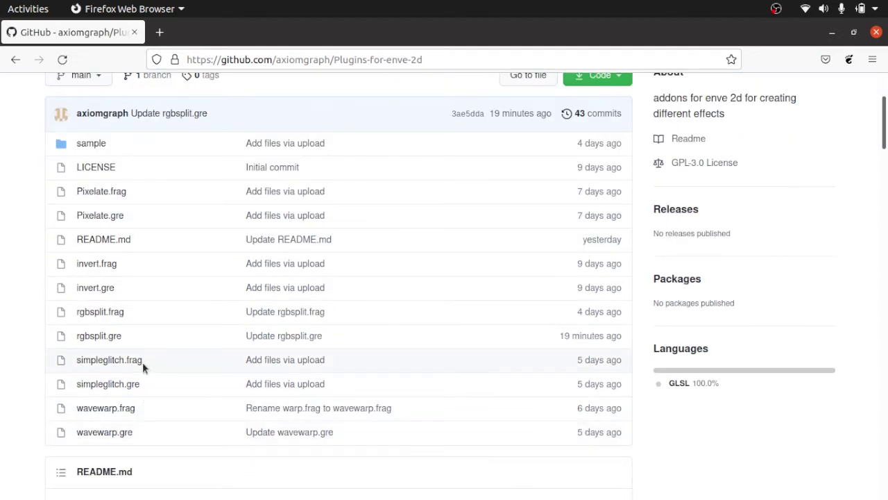
pyautogui.doubleClick(136, 389)
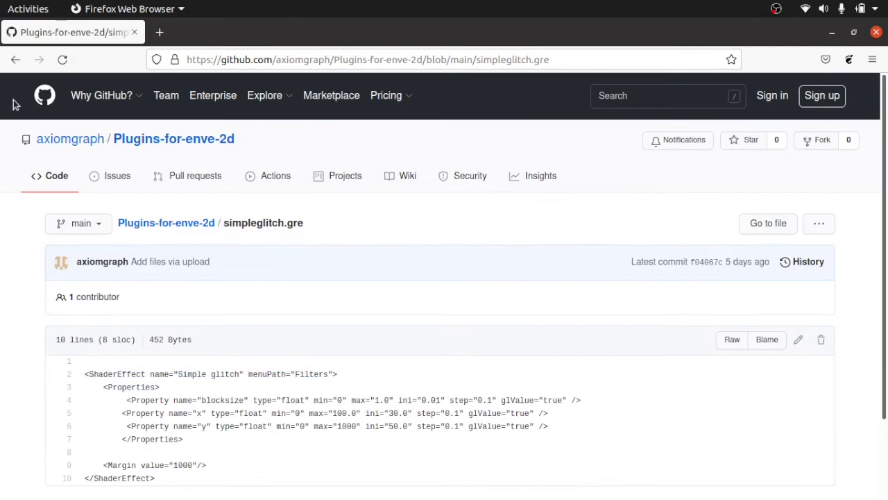
pyautogui.click(15, 59)
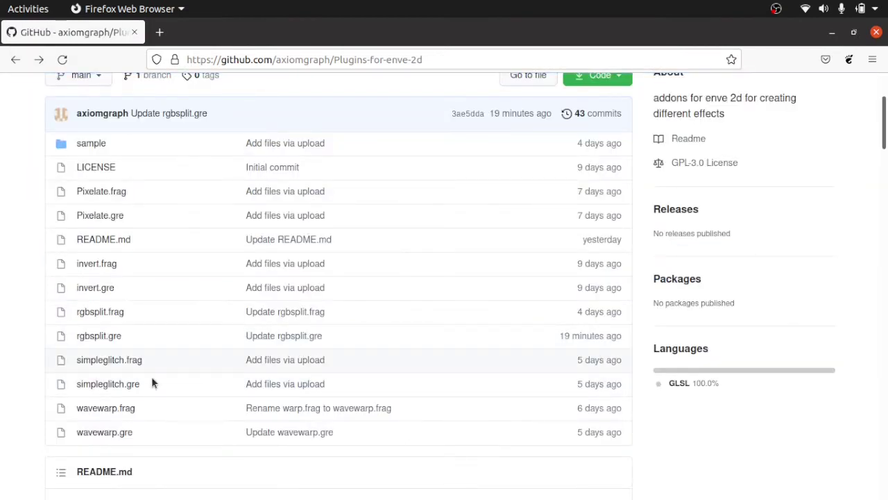
pyautogui.moveTo(151, 384); pyautogui.dragTo(185, 366)
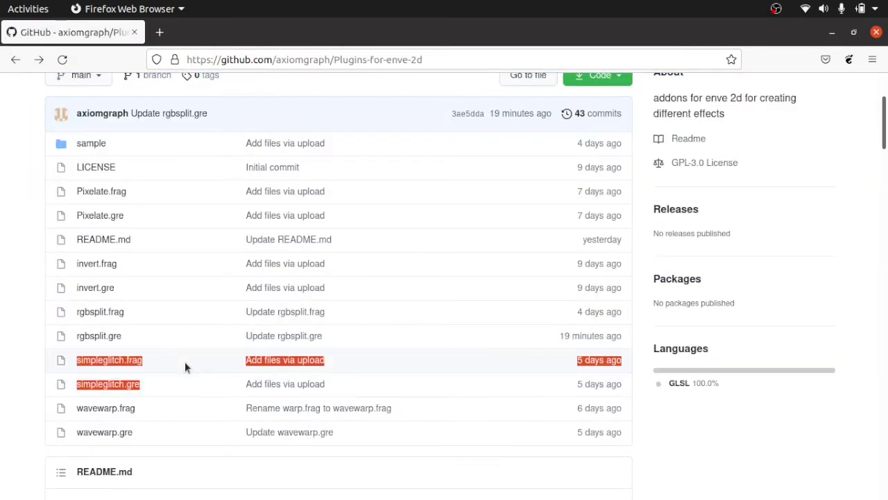
pyautogui.click(185, 363)
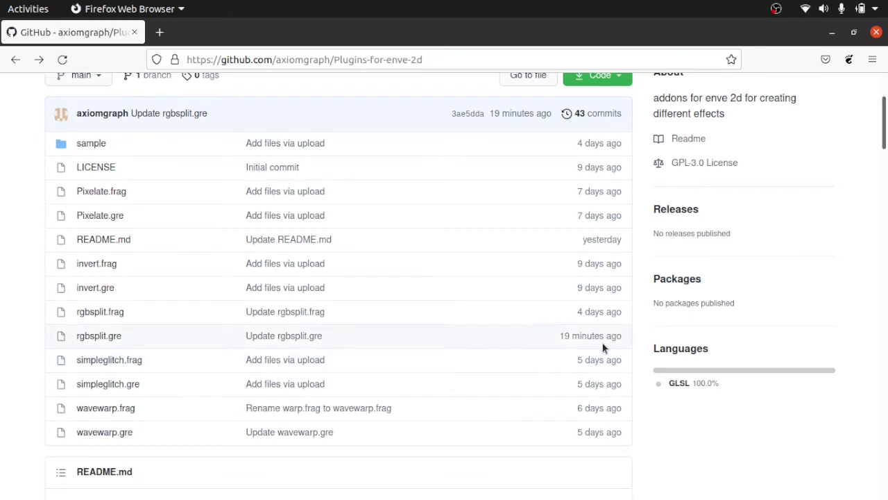
# - Download the Plugins-for-enve-2d repository as a ZIP, saving the file, and close the browser
pyautogui.scroll(3, 602, 349)
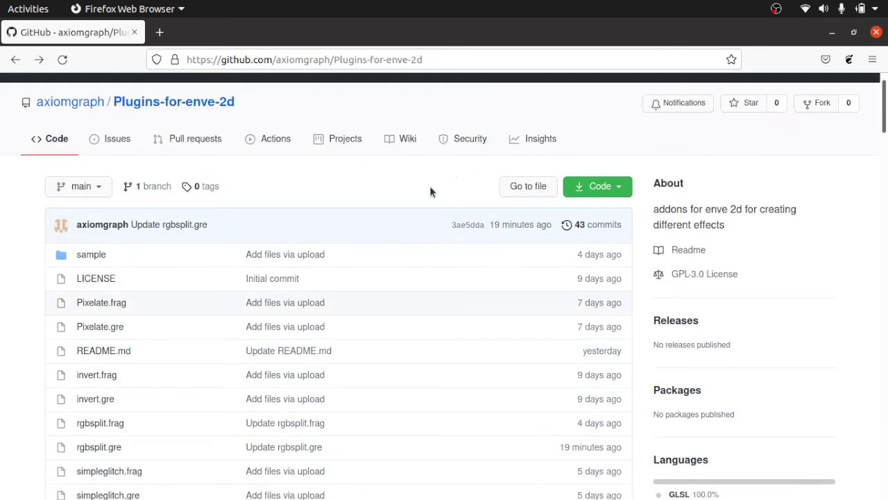
pyautogui.click(597, 189)
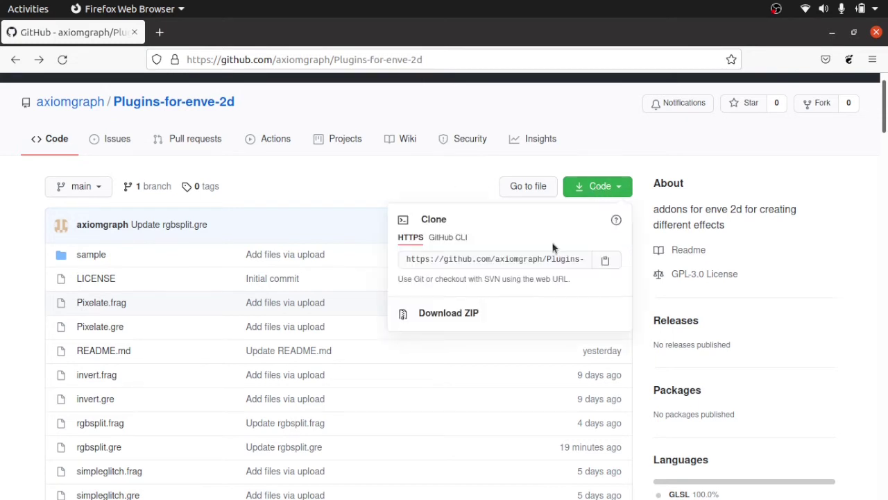
pyautogui.click(468, 314)
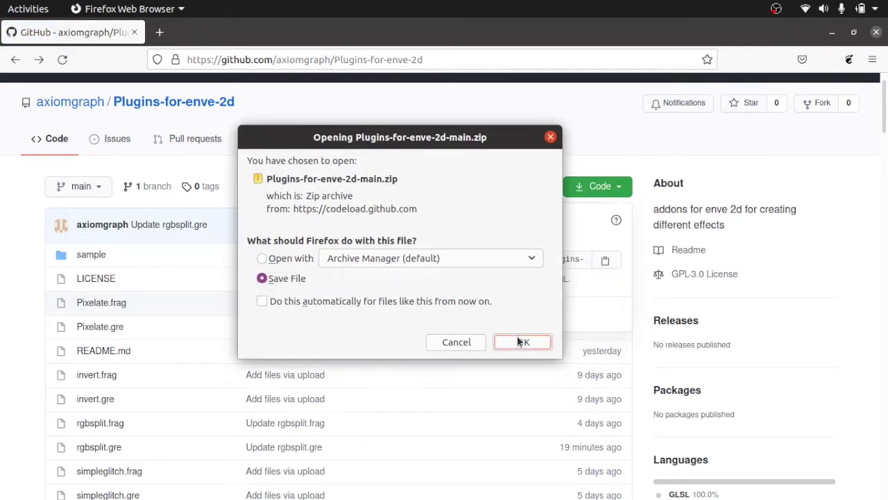
pyautogui.click(522, 341)
pyautogui.click(876, 32)
# - Extract Plugins-for-enve-2d-main.zip in place in the Downloads folder
pyautogui.rightClick(69, 97)
pyautogui.click(128, 84)
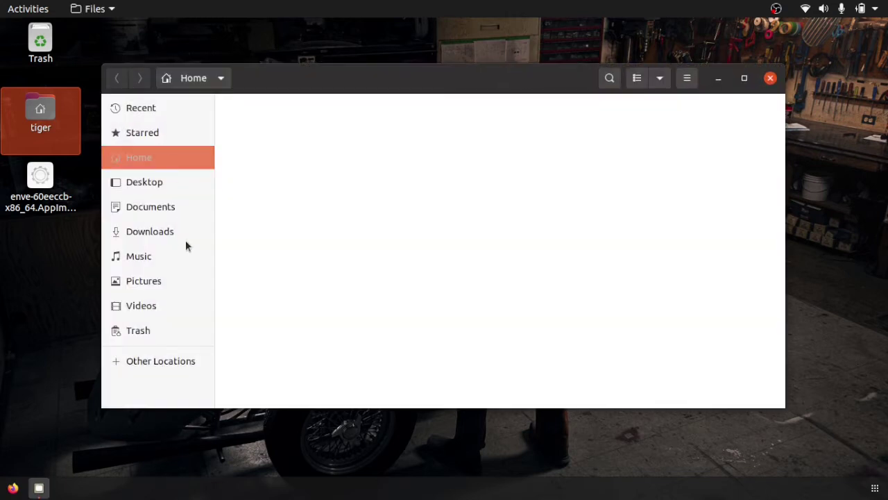
pyautogui.click(177, 231)
pyautogui.moveTo(416, 81); pyautogui.dragTo(497, 101)
pyautogui.click(375, 154)
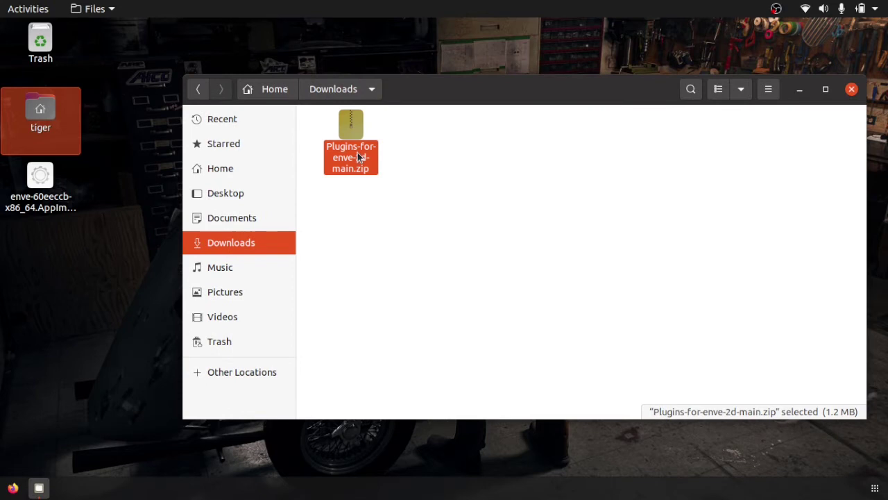
pyautogui.rightClick(359, 157)
pyautogui.click(421, 297)
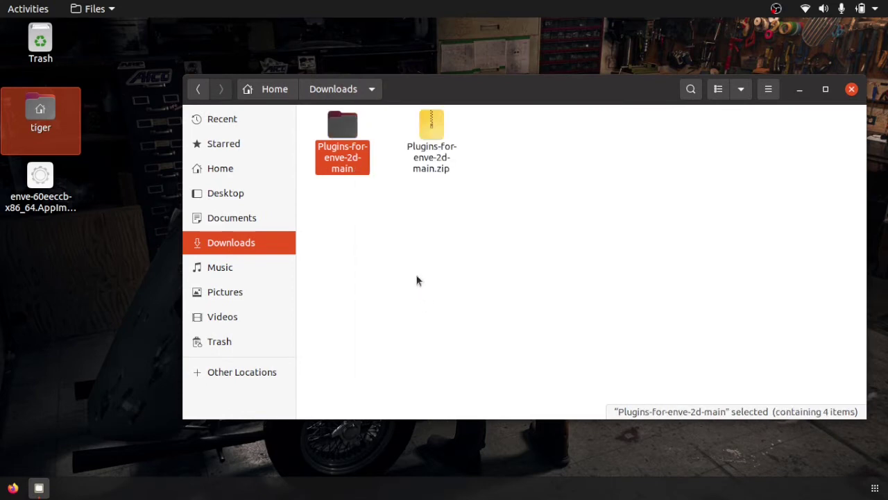
# - Copy rgbsplit.frag and rgbsplit.gre from the extracted Plugins-for-enve-2d-main folder
pyautogui.doubleClick(345, 172)
pyautogui.moveTo(838, 196); pyautogui.dragTo(751, 136)
pyautogui.moveTo(730, 206); pyautogui.dragTo(775, 214)
pyautogui.moveTo(857, 209); pyautogui.dragTo(766, 124)
pyautogui.rightClick(768, 128)
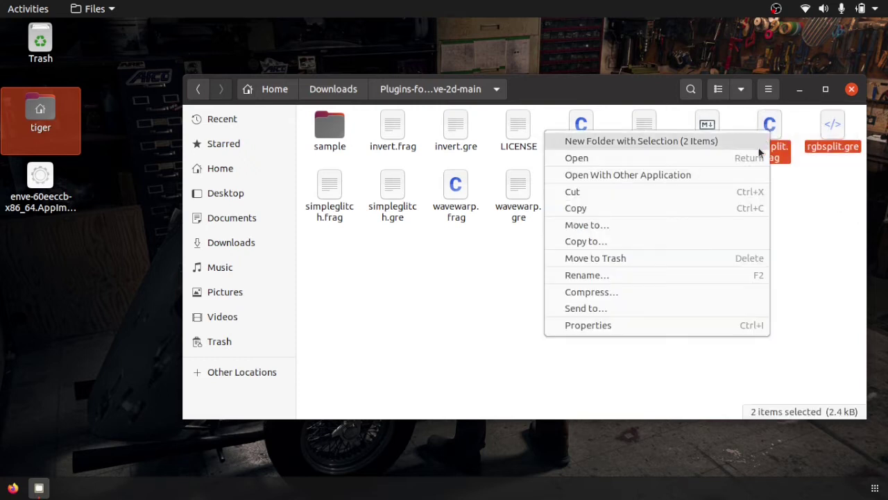
pyautogui.click(575, 207)
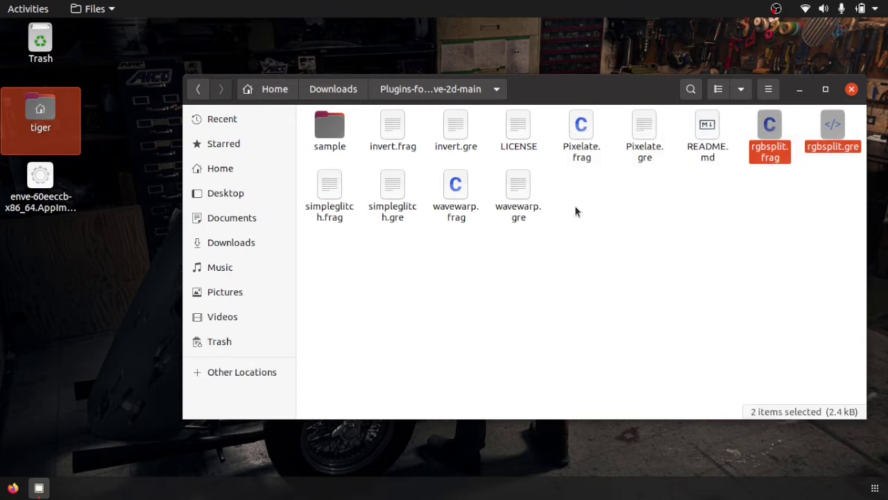
# - Show the hidden files in the Home folder and select the .enve folder
pyautogui.click(278, 93)
pyautogui.click(445, 206)
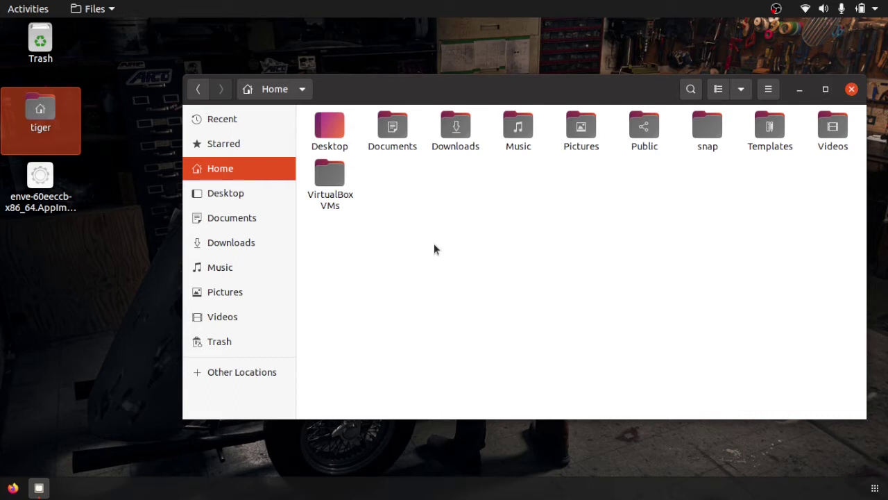
pyautogui.hotkey('ctrl', 'h')
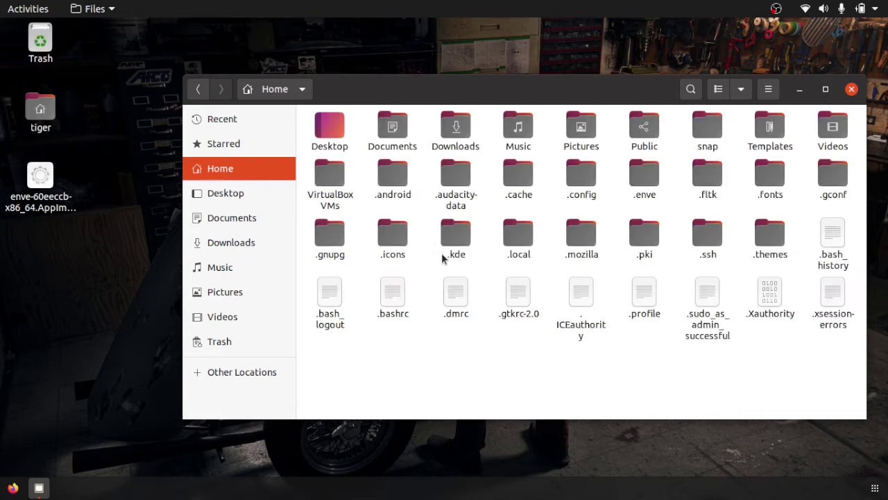
pyautogui.click(646, 191)
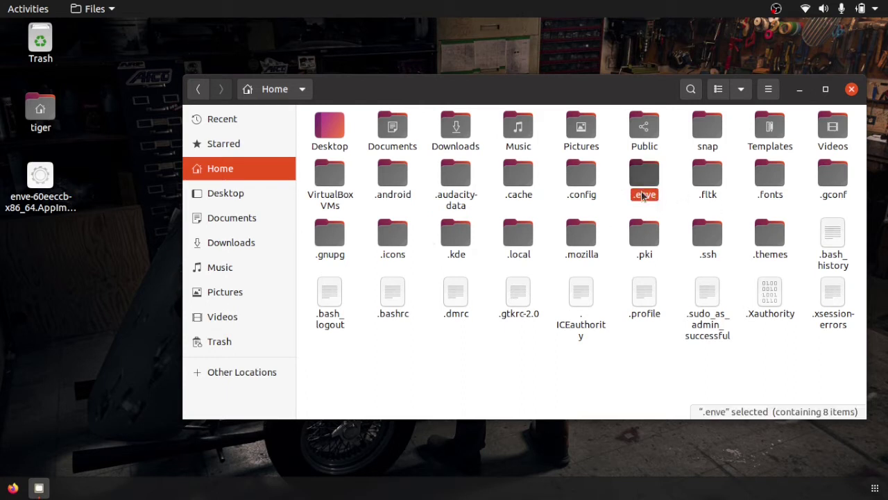
# - Turn the display of hidden files in the Home folder off and on again
pyautogui.click(775, 91)
pyautogui.click(771, 226)
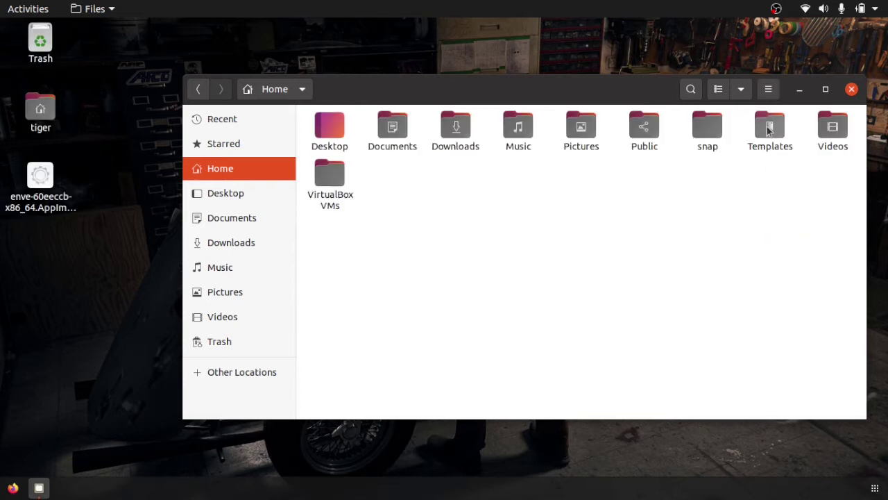
pyautogui.click(769, 89)
pyautogui.click(768, 227)
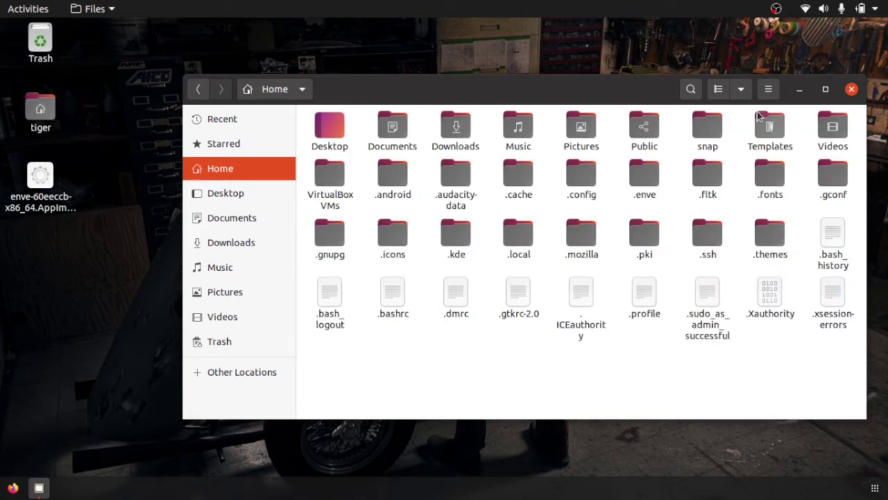
# - Open the ShaderEffects folder inside the hidden .enve folder
pyautogui.click(641, 186)
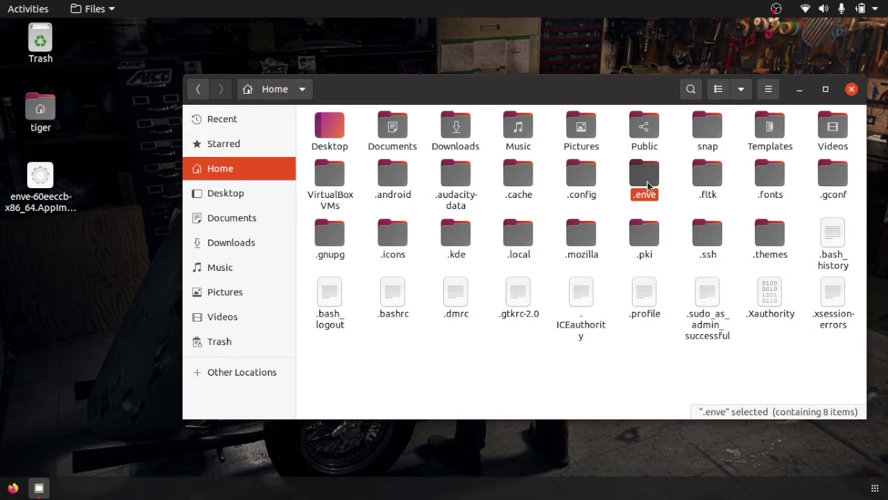
pyautogui.doubleClick(645, 181)
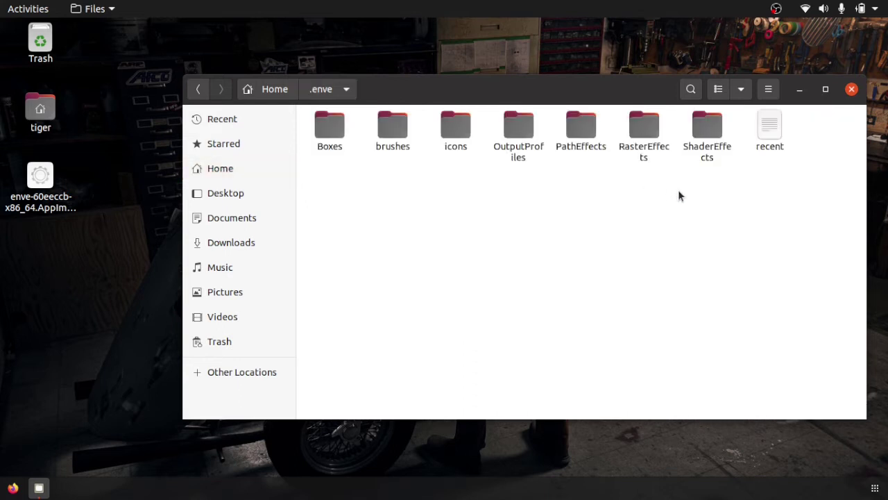
pyautogui.click(700, 158)
pyautogui.click(734, 169)
pyautogui.click(711, 154)
pyautogui.doubleClick(710, 154)
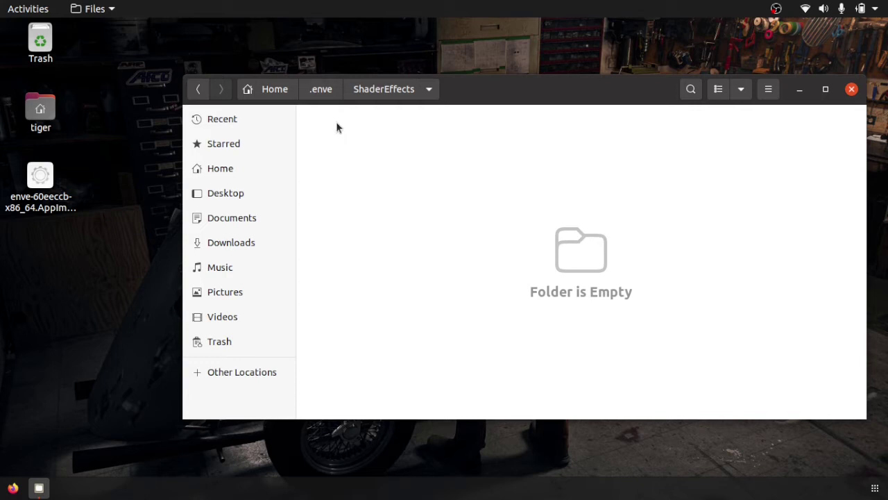
# - Paste the copied rgbsplit.frag and rgbsplit.gre files into the ShaderEffects folder
pyautogui.moveTo(482, 94); pyautogui.dragTo(461, 92)
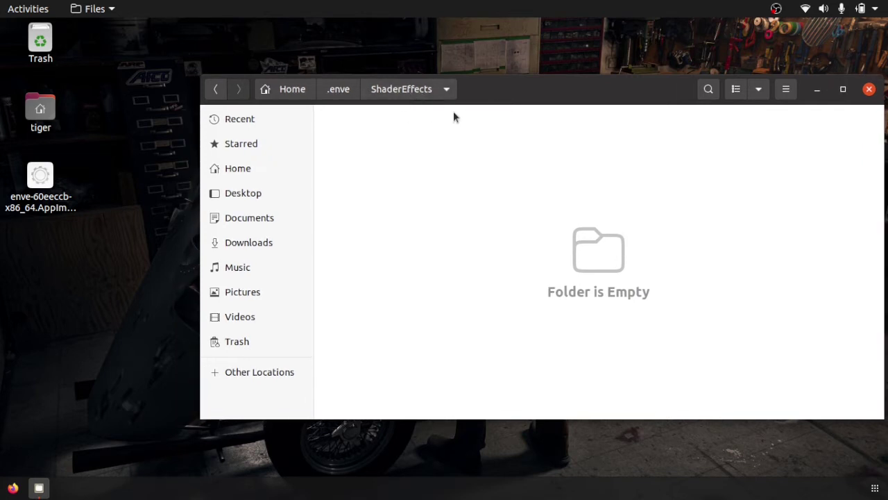
pyautogui.rightClick(465, 144)
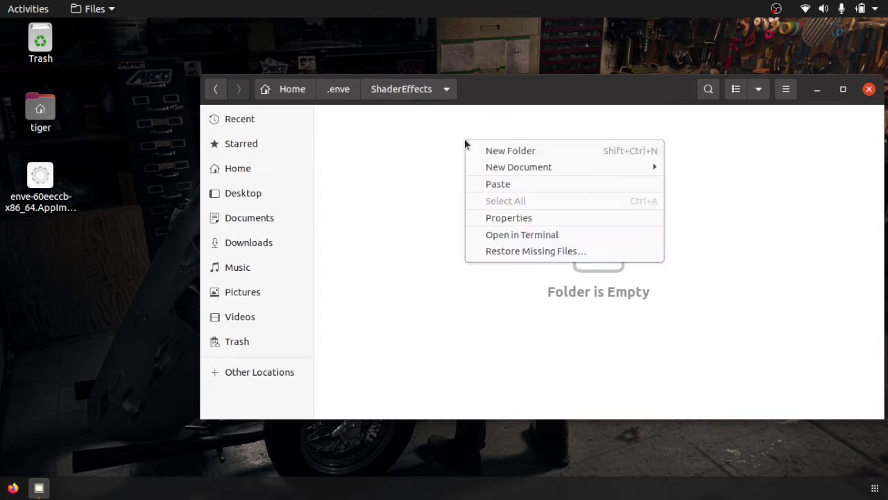
pyautogui.click(504, 183)
pyautogui.click(503, 183)
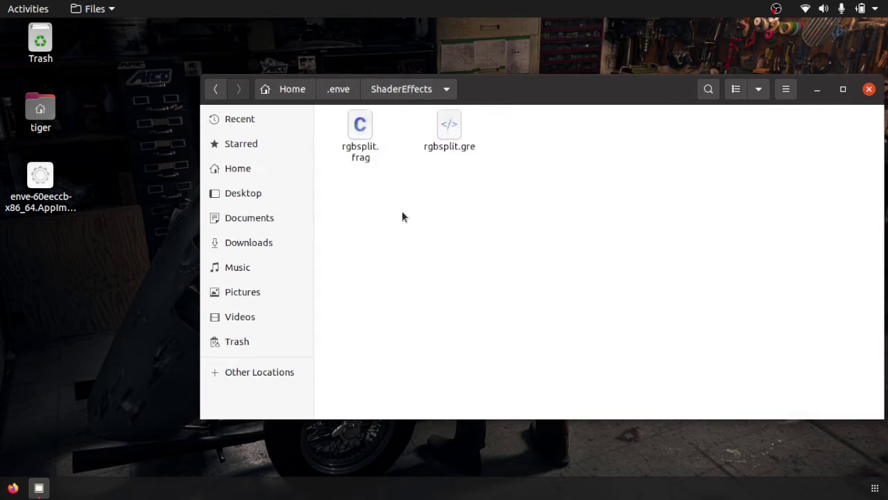
# - Close the file manager and launch the enve AppImage from the desktop
pyautogui.click(871, 91)
pyautogui.rightClick(65, 183)
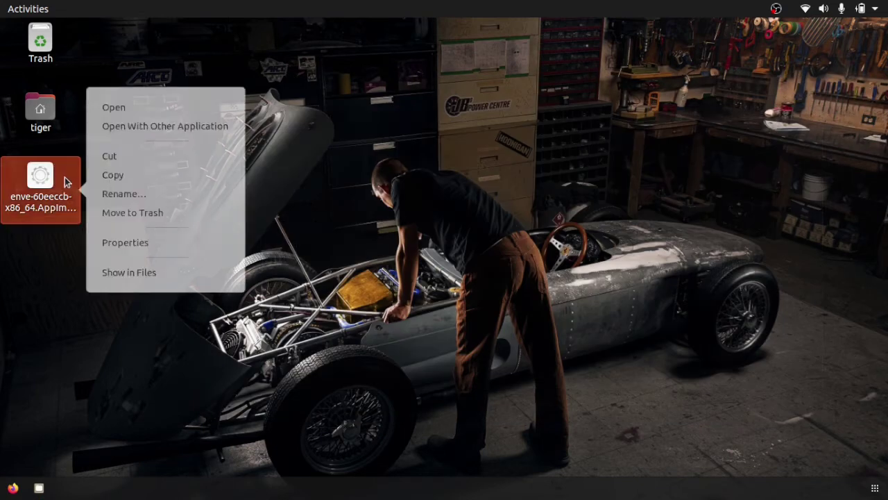
pyautogui.click(155, 107)
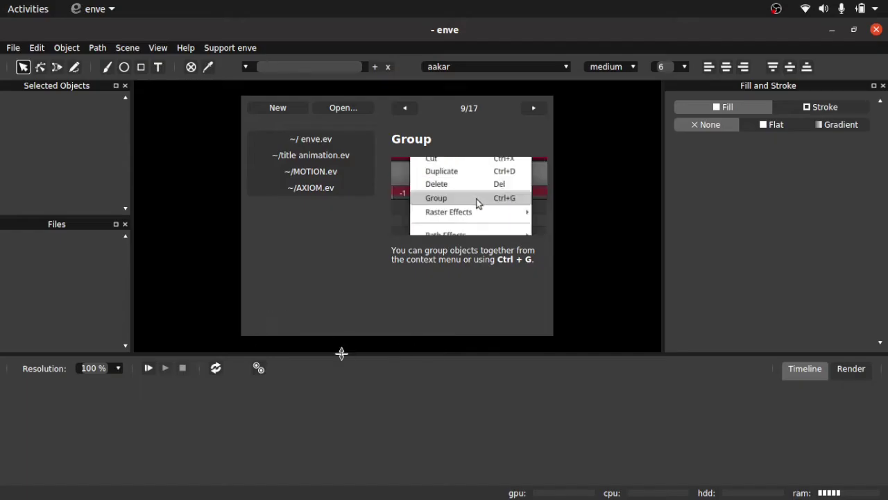
# - Start a new scene, switch its duration unit to seconds and set the end of the duration to 3
pyautogui.click(277, 111)
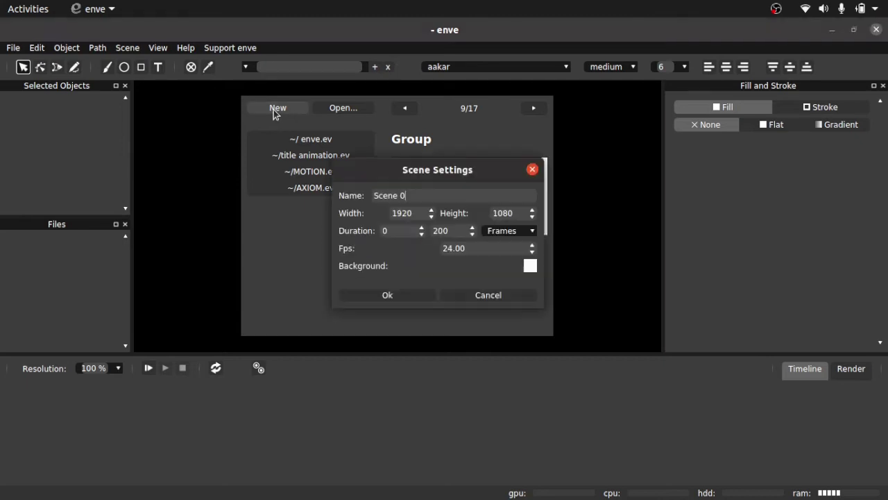
pyautogui.click(500, 232)
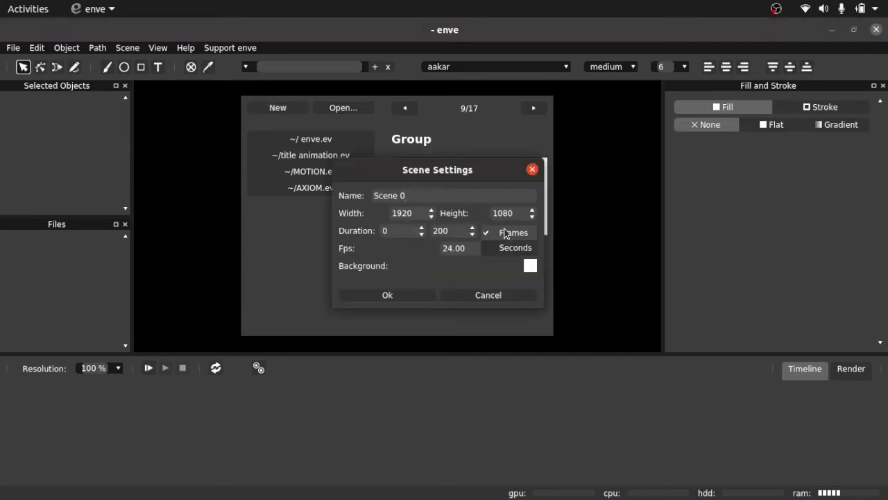
pyautogui.click(369, 195)
pyautogui.tripleClick(439, 197)
pyautogui.click(496, 231)
pyautogui.click(505, 253)
pyautogui.click(443, 230)
pyautogui.click(421, 228)
pyautogui.click(421, 227)
pyautogui.click(422, 227)
pyautogui.doubleClick(442, 230)
pyautogui.write('3')
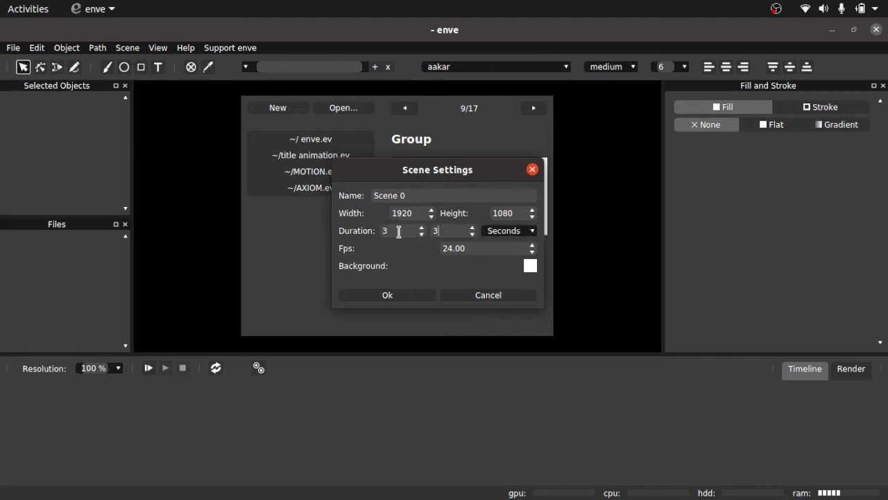
# - Set the scene to 30 fps with a dark grey background and create it
pyautogui.doubleClick(452, 250)
pyautogui.write('30')
pyautogui.click(530, 265)
pyautogui.click(421, 173)
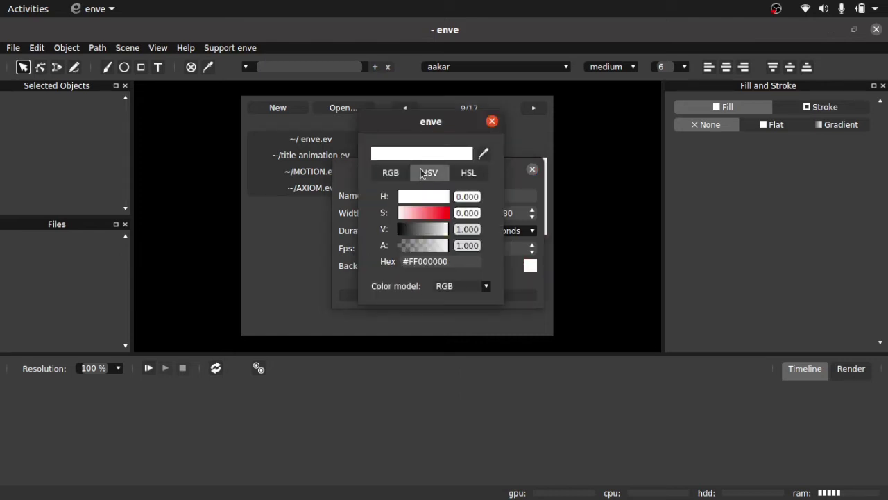
pyautogui.click(406, 231)
pyautogui.click(492, 121)
pyautogui.click(385, 299)
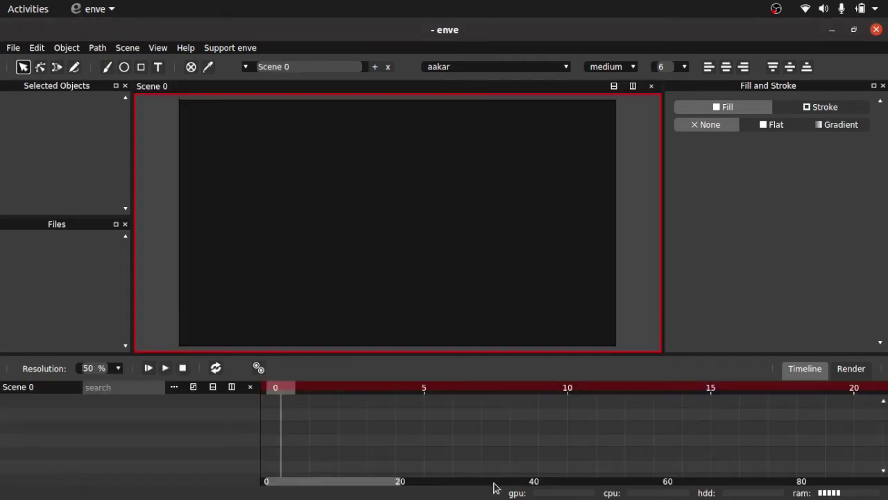
# - Scrub the playhead to the end of the full timeline and return it to frame 0
pyautogui.scroll(-3, 495, 487)
pyautogui.moveTo(805, 388); pyautogui.dragTo(865, 391)
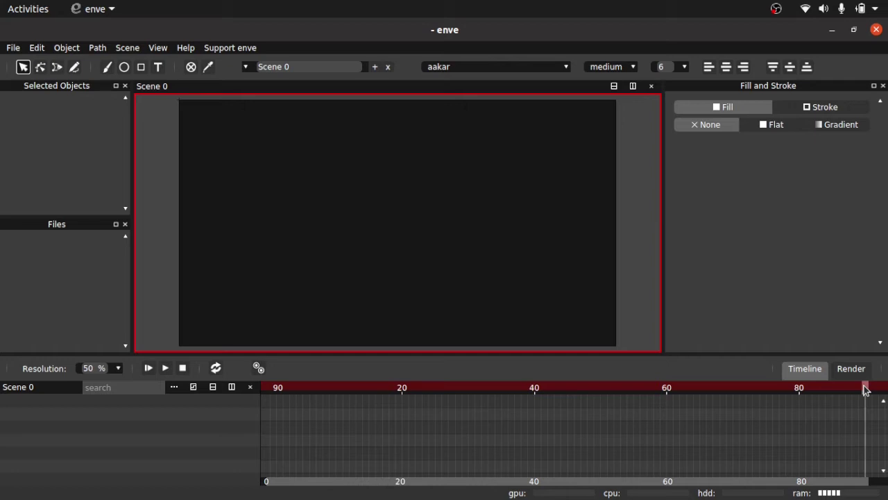
pyautogui.moveTo(866, 391); pyautogui.dragTo(269, 415)
# - Add a text object reading TITLE to the scene and make its flat fill white (#ffffffff)
pyautogui.click(157, 67)
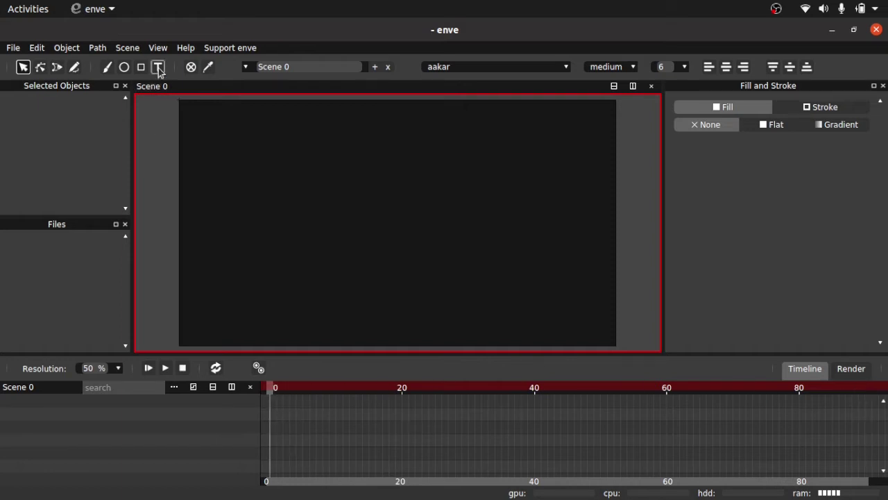
pyautogui.click(339, 222)
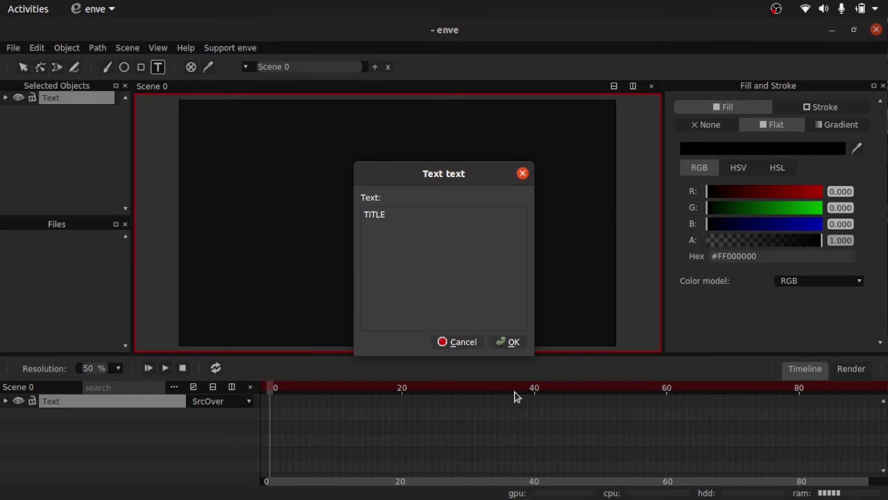
pyautogui.click(514, 342)
pyautogui.moveTo(721, 207); pyautogui.dragTo(881, 206)
pyautogui.moveTo(763, 224); pyautogui.dragTo(832, 223)
pyautogui.moveTo(783, 192); pyautogui.dragTo(832, 192)
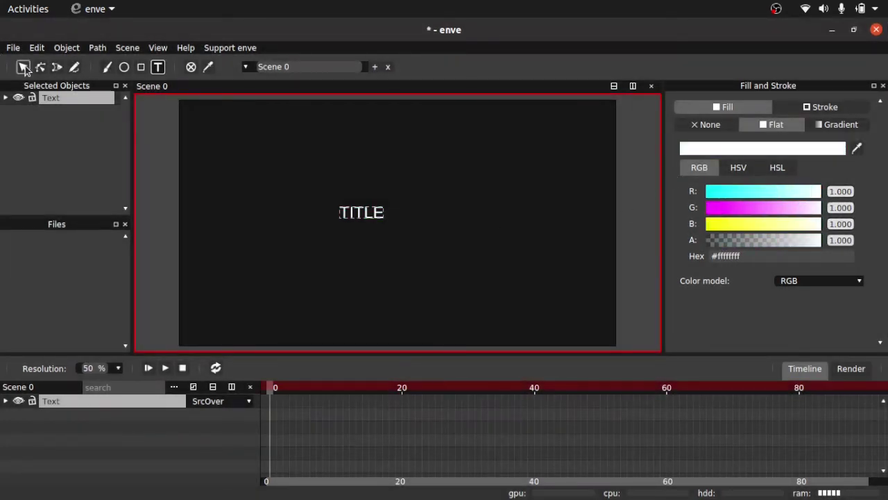
# - Change the TITLE text's font to URW Bookman [UKWN] and centre-align the text horizontally on its pivot
pyautogui.click(23, 67)
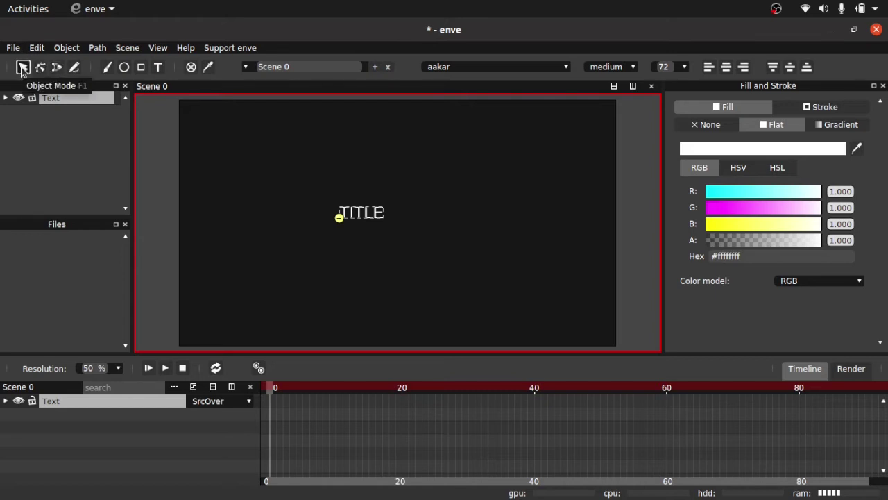
pyautogui.click(529, 65)
pyautogui.scroll(-20, 495, 258)
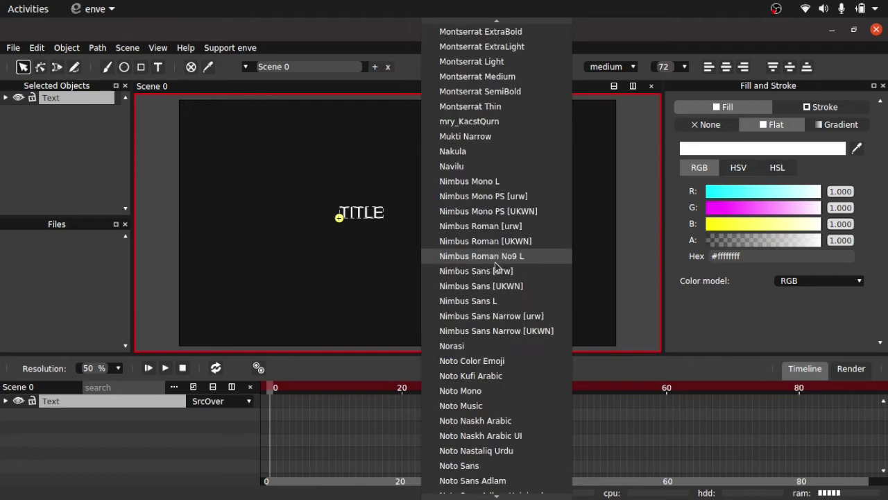
pyautogui.scroll(-20, 495, 265)
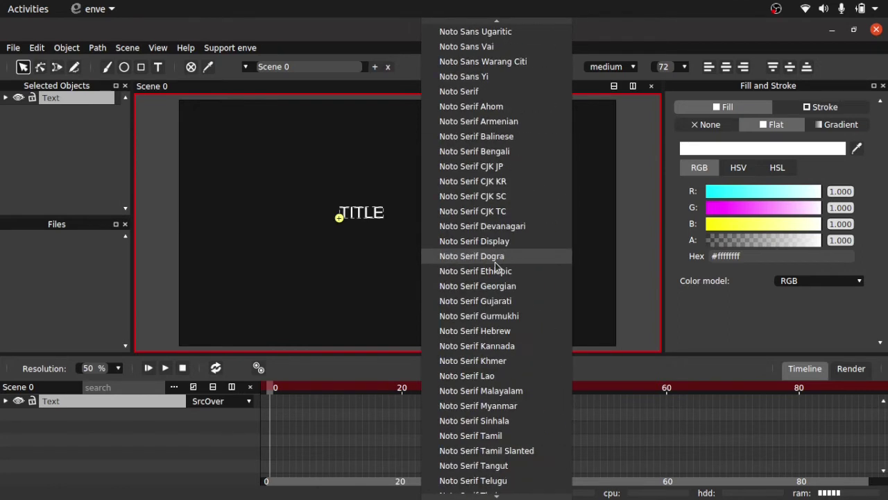
pyautogui.scroll(-4, 495, 266)
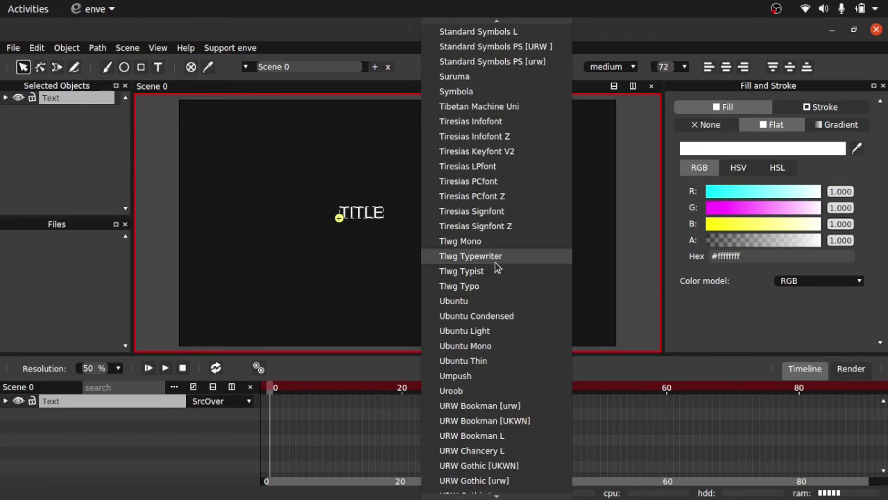
pyautogui.click(494, 422)
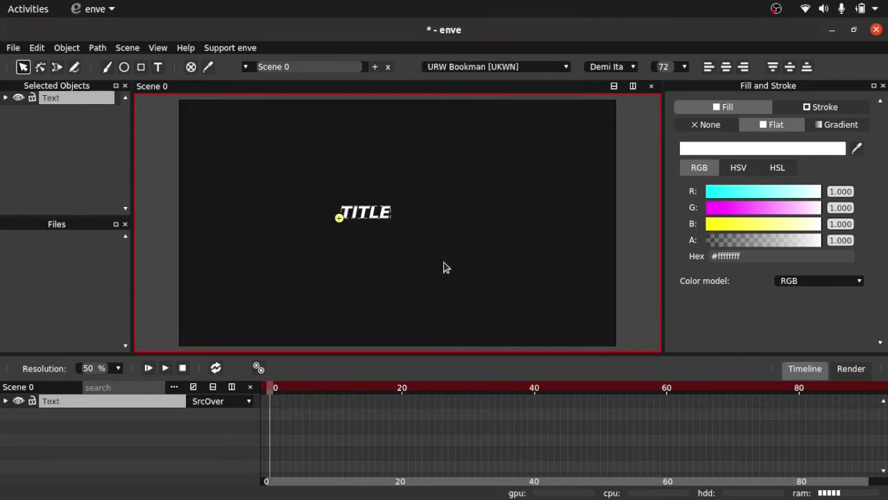
pyautogui.click(725, 68)
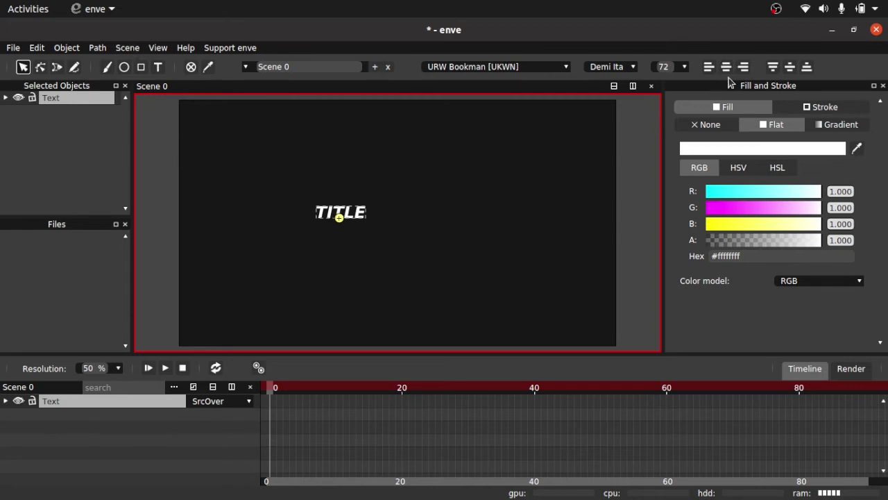
# - Try moving the TITLE text's pivot point up and to the left, and undo the move
pyautogui.scroll(3, 347, 234)
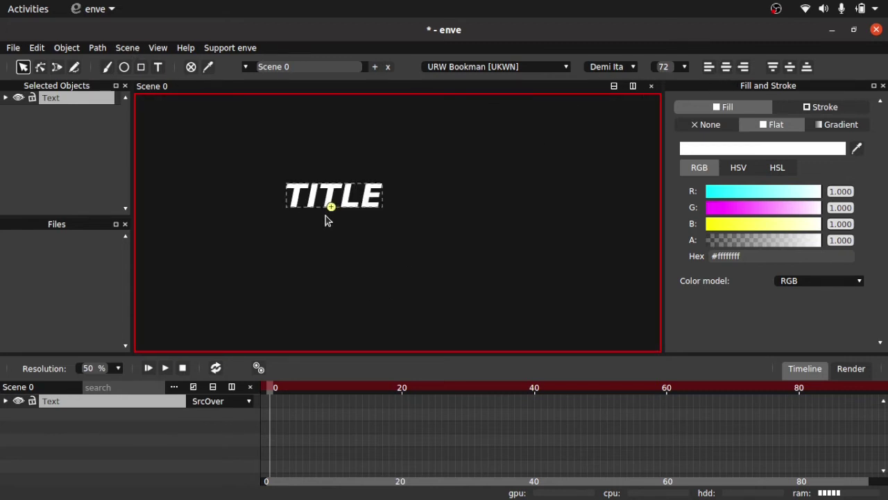
pyautogui.scroll(4, 329, 210)
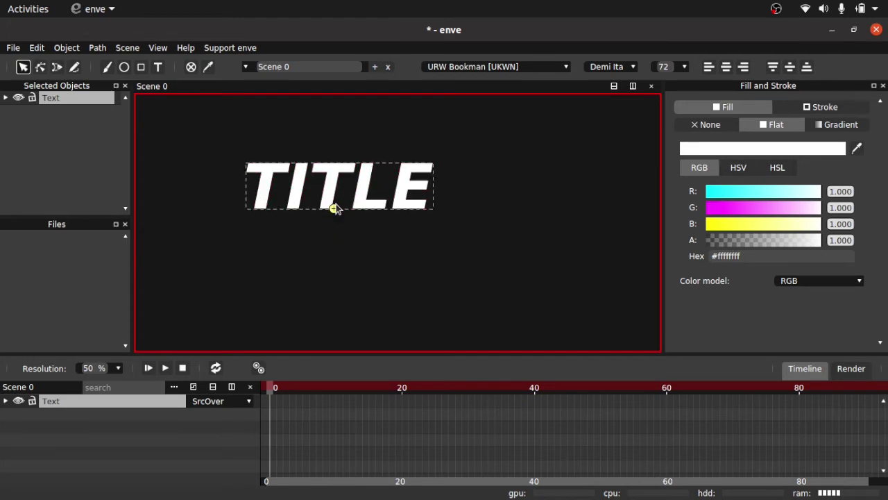
pyautogui.moveTo(334, 208); pyautogui.dragTo(263, 150)
pyautogui.hotkey('ctrl', 'z')
# - Show the Align dock, centre the TITLE text horizontally and vertically relative to the scene, and close the dock
pyautogui.click(157, 48)
pyautogui.click(158, 50)
pyautogui.scroll(-5, 361, 271)
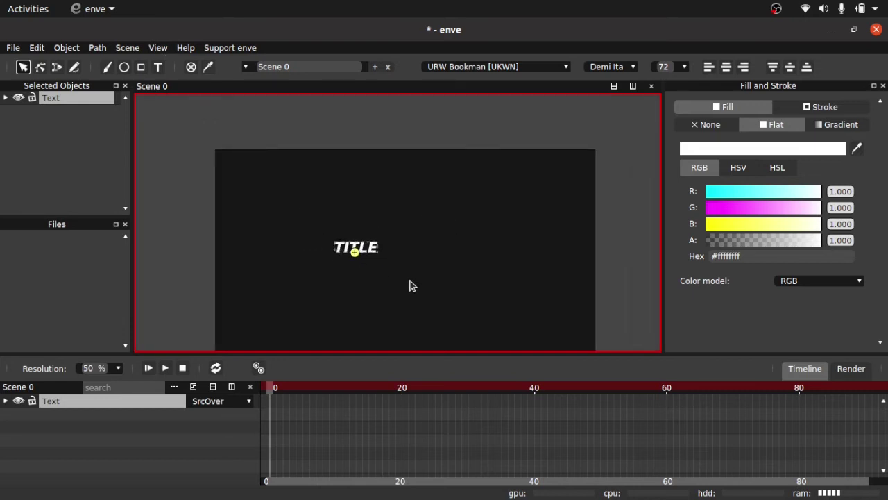
pyautogui.click(158, 48)
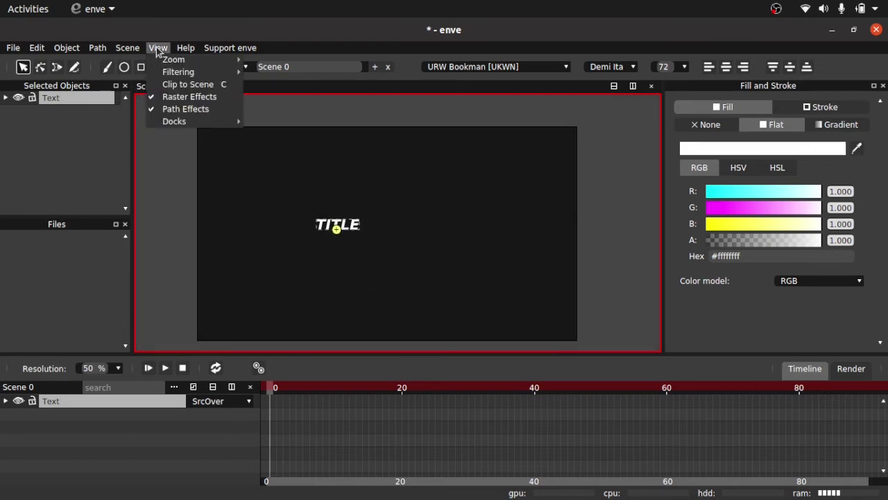
pyautogui.moveTo(197, 126)
pyautogui.click(291, 183)
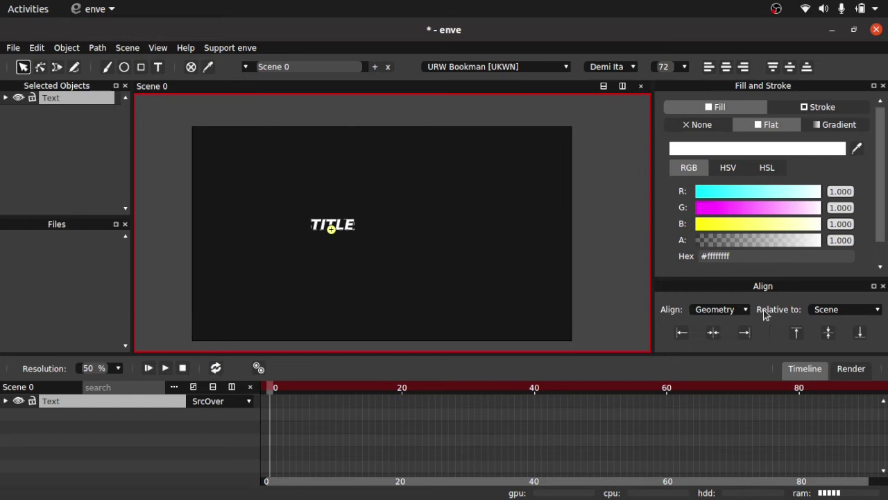
pyautogui.click(712, 335)
pyautogui.click(830, 334)
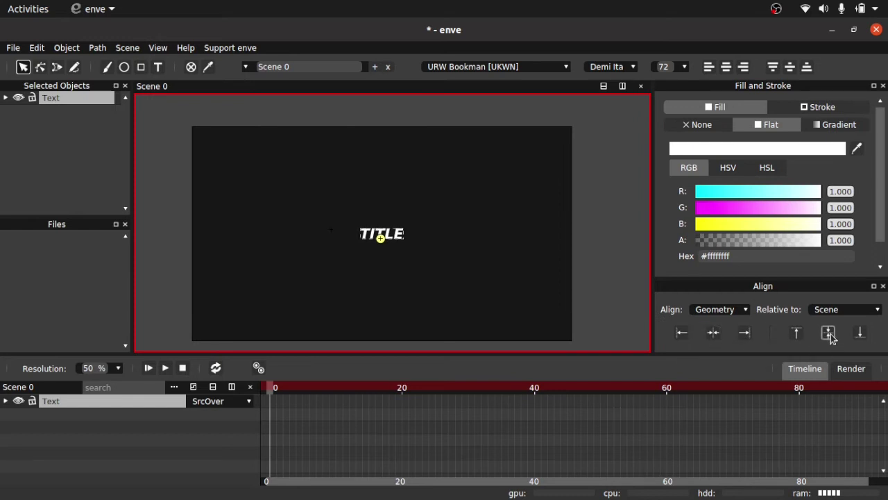
pyautogui.click(883, 286)
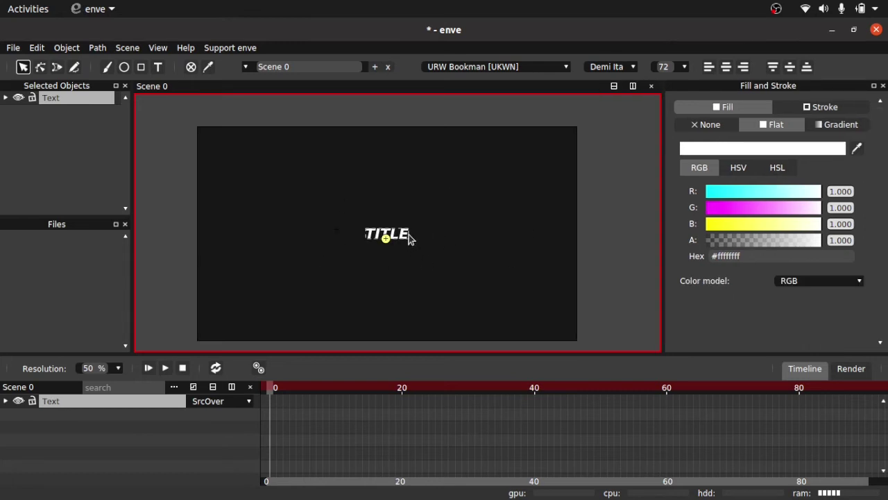
# - Scale the TITLE text up uniformly to about twice its size
pyautogui.click(456, 250)
pyautogui.click(394, 237)
pyautogui.press('s')
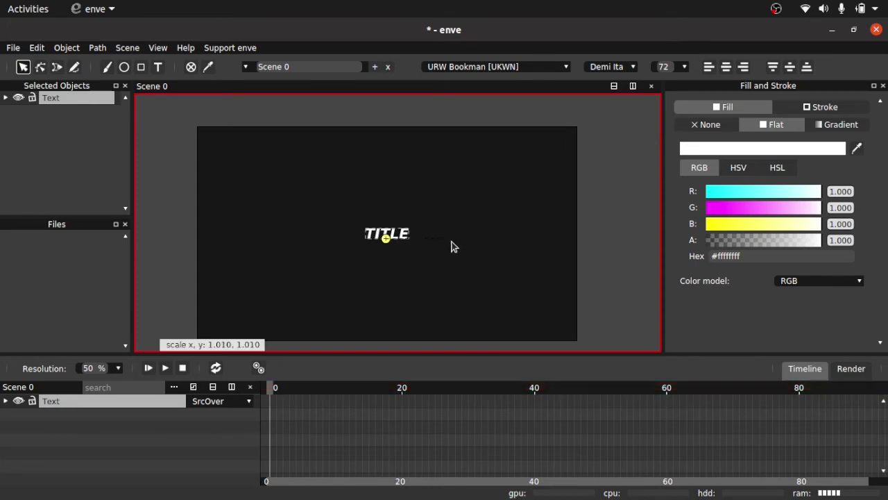
pyautogui.click(507, 243)
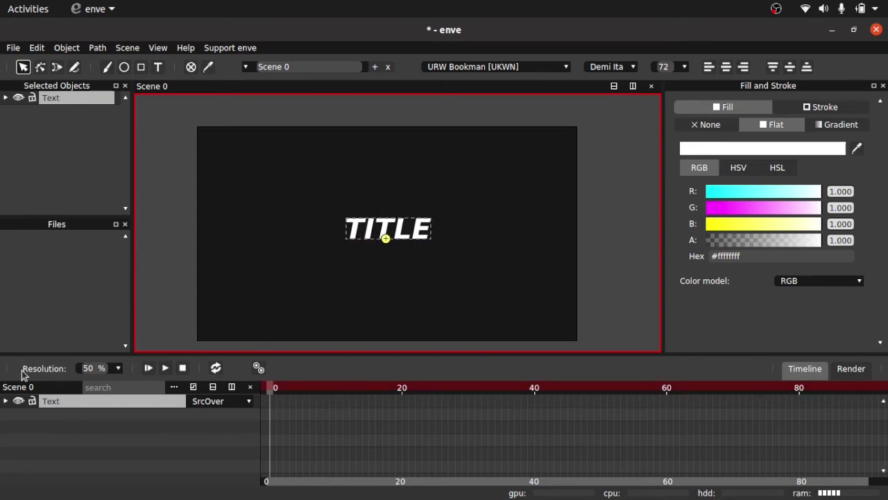
# - Apply the RGB Split raster effect from the Filters group to the TITLE text
pyautogui.rightClick(54, 401)
pyautogui.moveTo(99, 395)
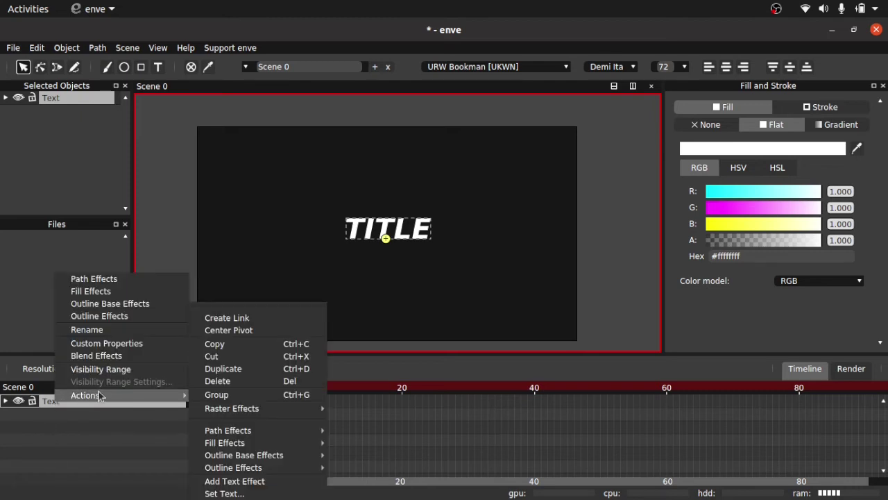
pyautogui.moveTo(283, 412)
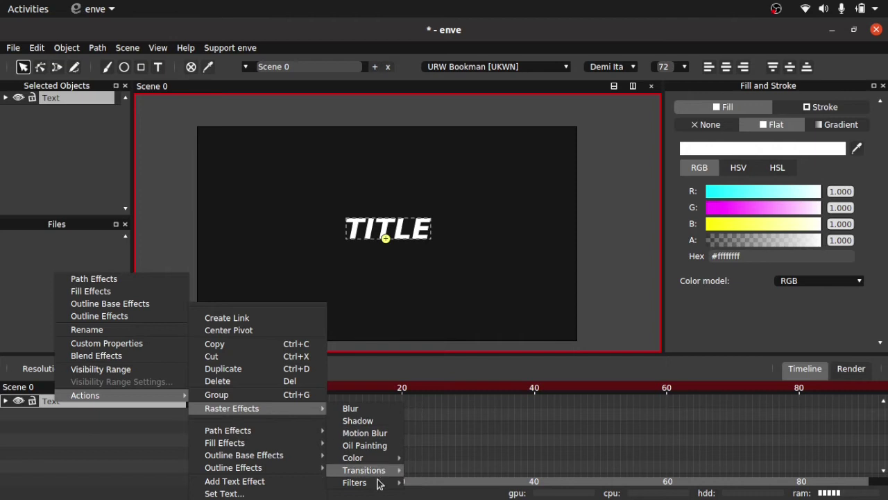
pyautogui.moveTo(377, 484)
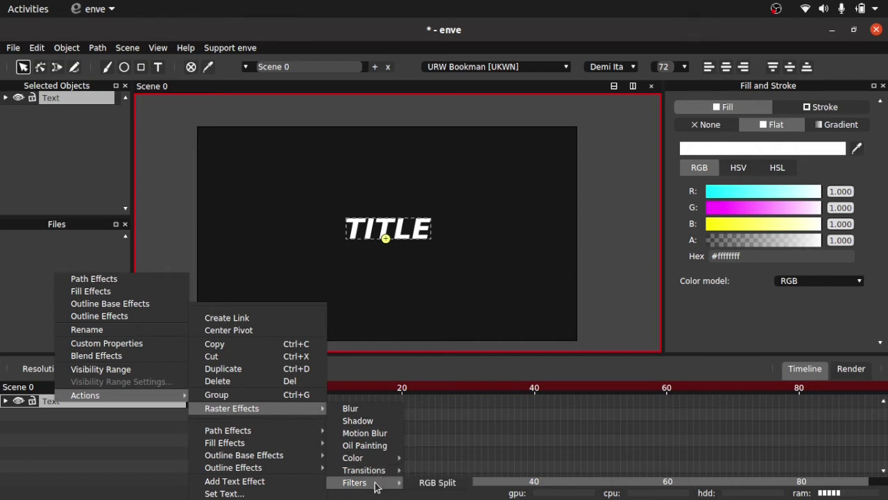
pyautogui.click(425, 490)
# - Enlarge the timeline area and expand the text's raster effects down to the RGB Split channel properties
pyautogui.click(5, 401)
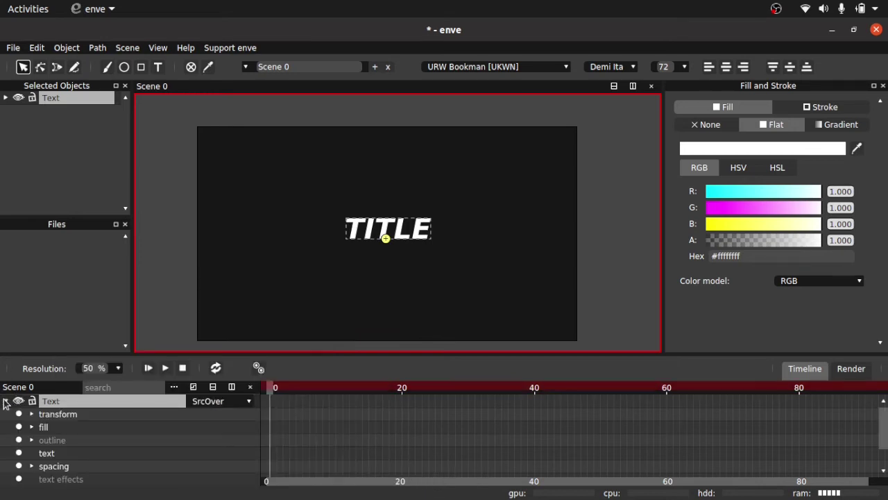
pyautogui.scroll(-1, 208, 476)
pyautogui.scroll(1, 72, 425)
pyautogui.click(5, 401)
pyautogui.click(6, 401)
pyautogui.scroll(-1, 126, 428)
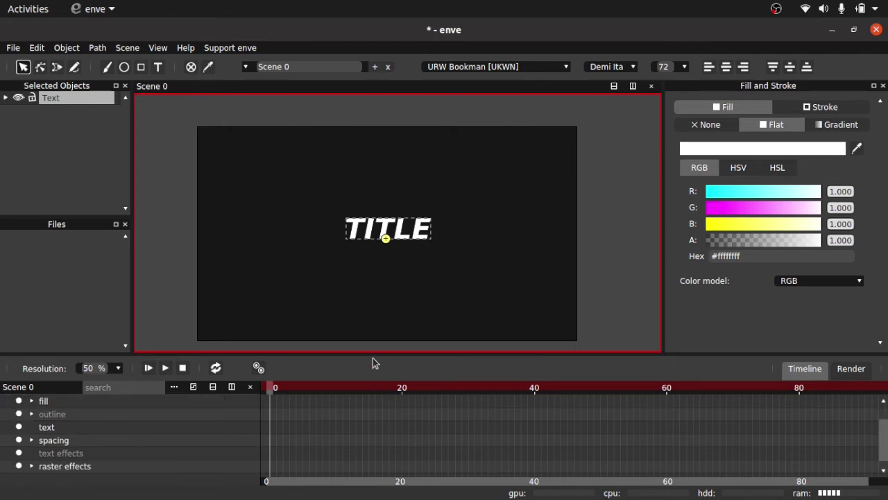
pyautogui.moveTo(375, 348); pyautogui.dragTo(374, 325)
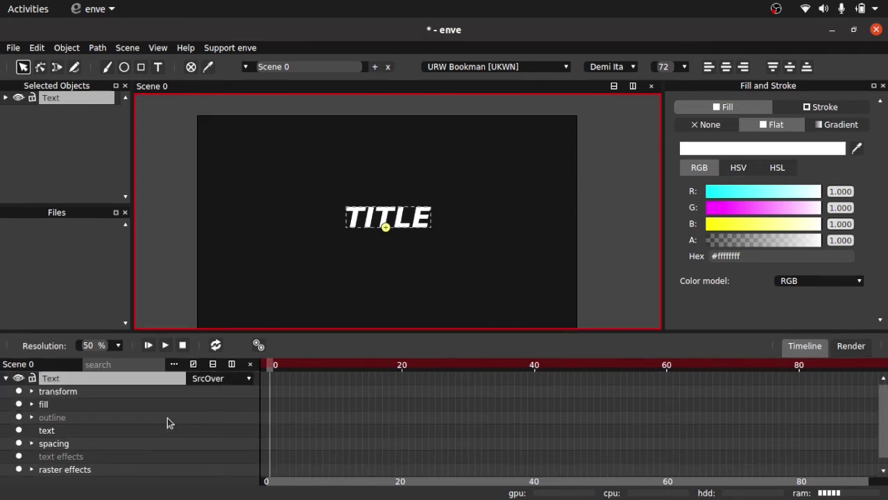
pyautogui.click(32, 470)
pyautogui.scroll(-1, 34, 470)
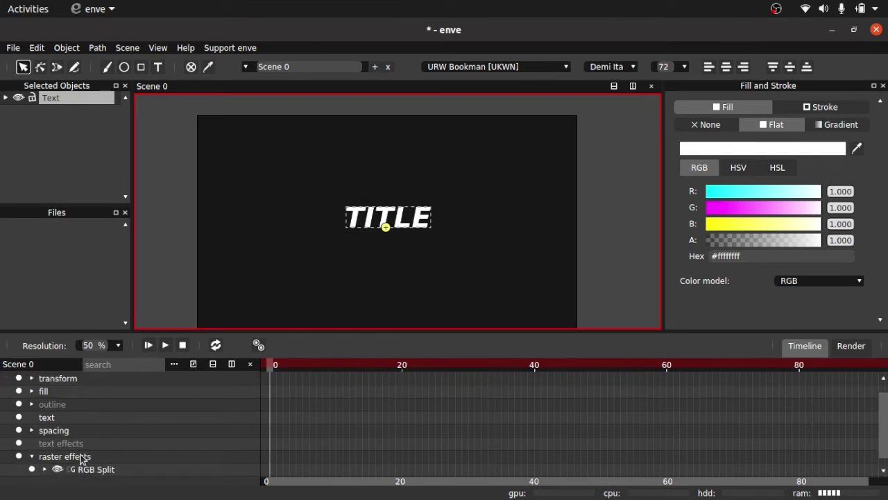
pyautogui.click(45, 469)
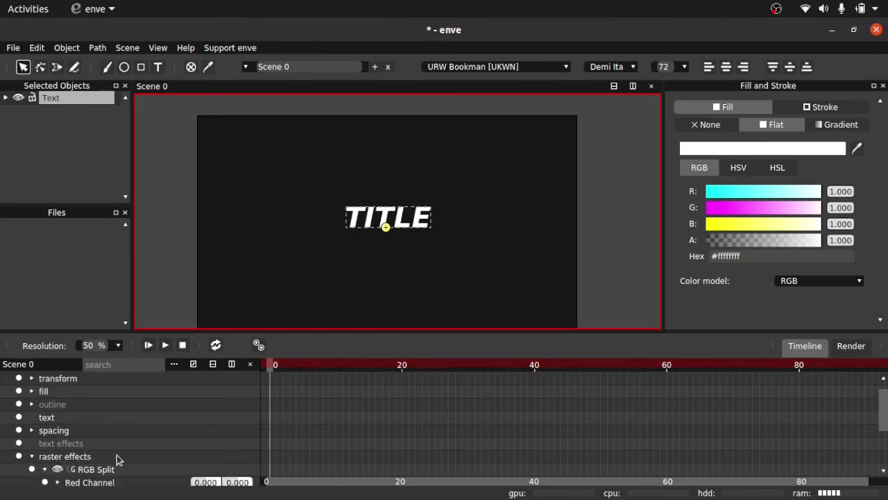
pyautogui.scroll(-2, 116, 459)
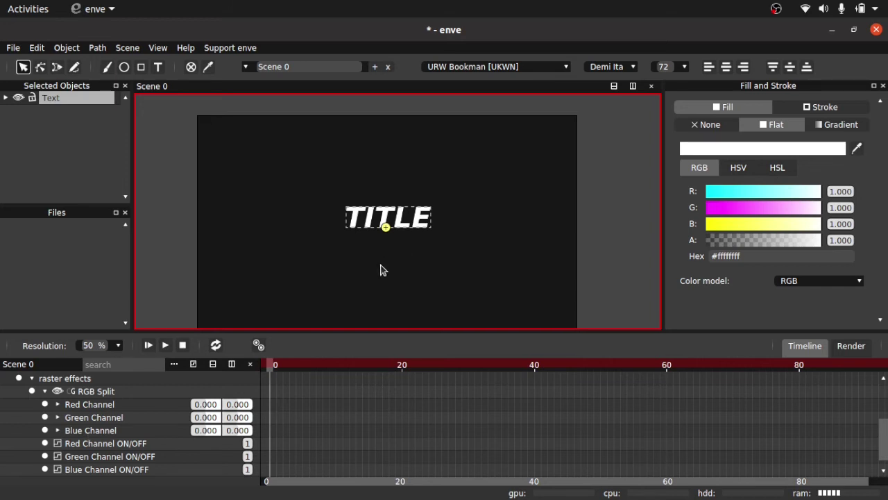
# - Try different horizontal offsets for RGB Split's Red Channel and set the value back to 0
pyautogui.moveTo(205, 404); pyautogui.dragTo(282, 403)
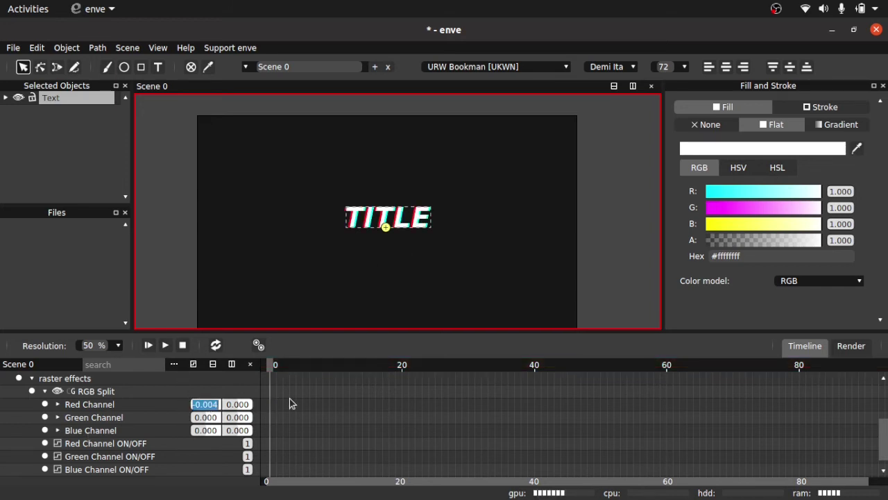
pyautogui.write('-0.012')
pyautogui.press('Return')
pyautogui.moveTo(205, 404); pyautogui.dragTo(327, 399)
pyautogui.click(209, 407)
pyautogui.write('0')
pyautogui.press('Return')
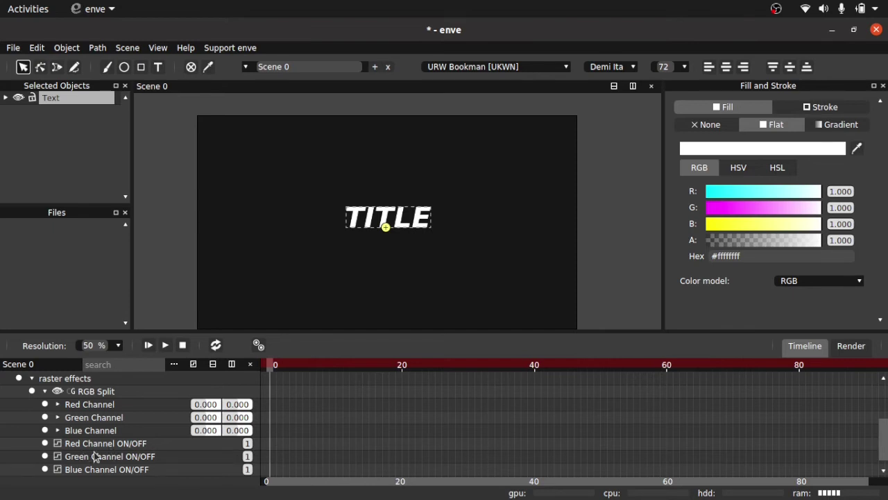
# - Set Red Channel ON/OFF to 0 in the text's RGB Split effect and collapse the text's properties
pyautogui.moveTo(246, 444)
pyautogui.mouseDown()
pyautogui.moveTo(235, 444)
pyautogui.moveTo(257, 445)
pyautogui.moveTo(235, 443)
pyautogui.moveTo(235, 470)
pyautogui.moveTo(256, 471)
pyautogui.moveTo(256, 443)
pyautogui.mouseUp()
pyautogui.moveTo(248, 444); pyautogui.dragTo(240, 445)
pyautogui.scroll(3, 87, 411)
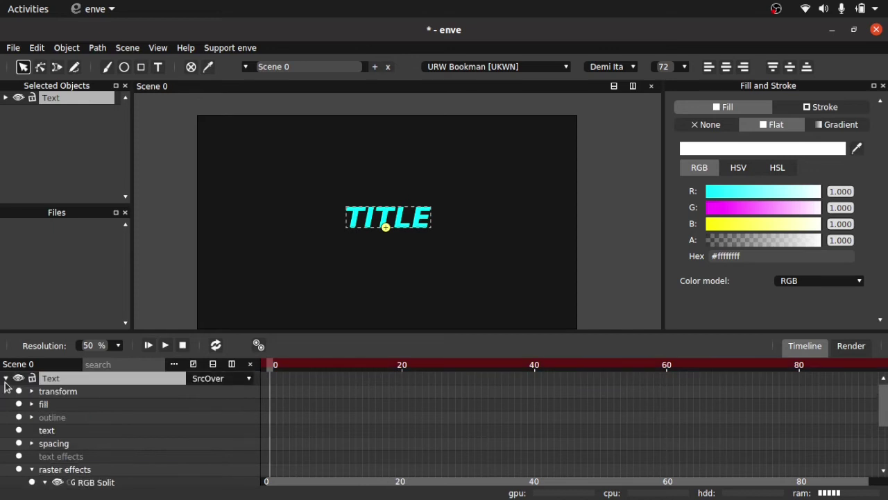
pyautogui.click(6, 379)
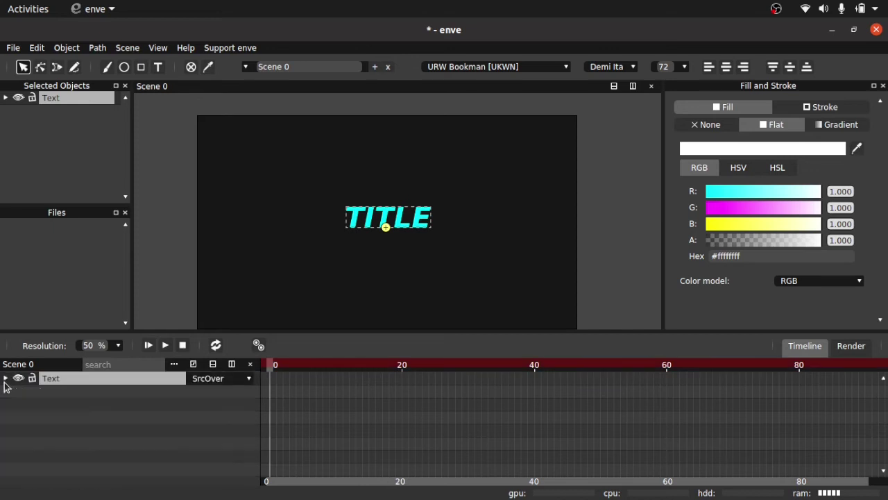
# - Duplicate the Text object
pyautogui.rightClick(54, 378)
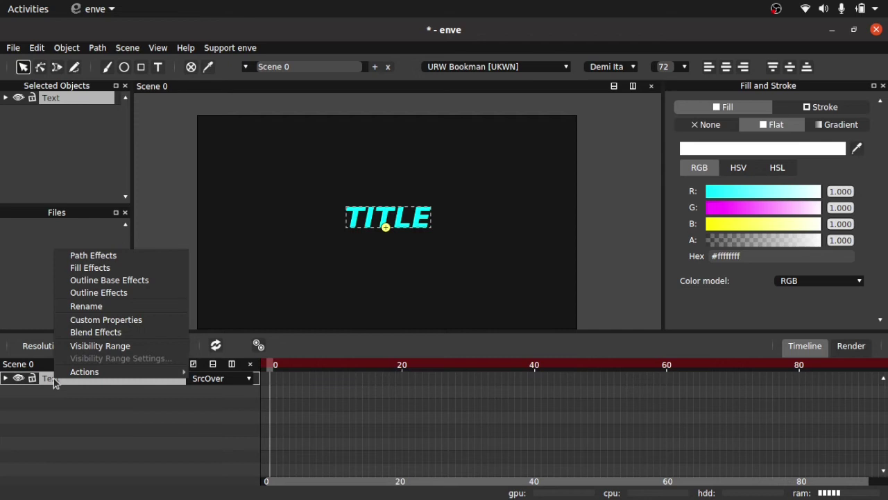
pyautogui.moveTo(69, 373)
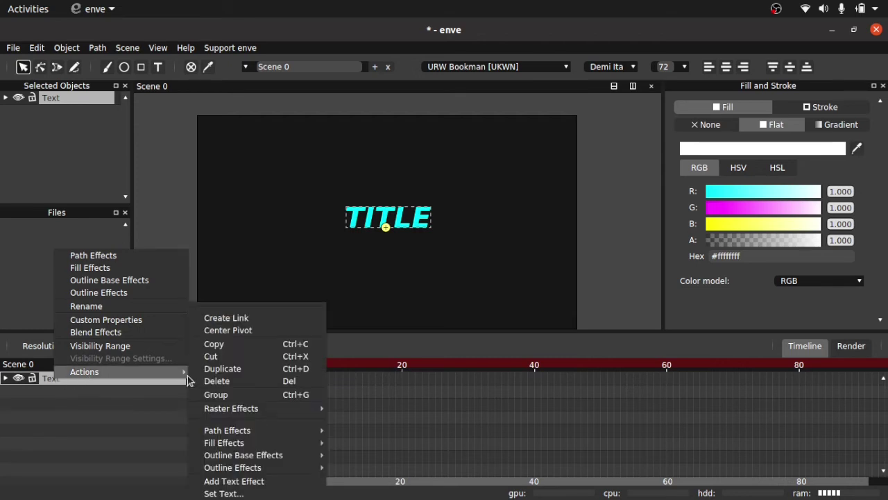
pyautogui.click(254, 370)
# - In Text 0's RGB Split effect, set Red Channel ON/OFF to 1 and the Green and Blue Channel ON/OFF values to 0
pyautogui.click(5, 379)
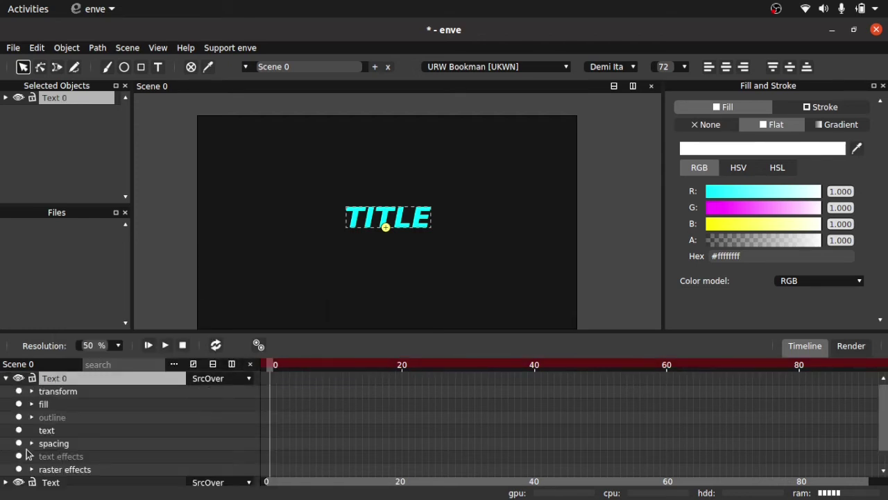
pyautogui.click(32, 469)
pyautogui.click(5, 379)
pyautogui.click(5, 379)
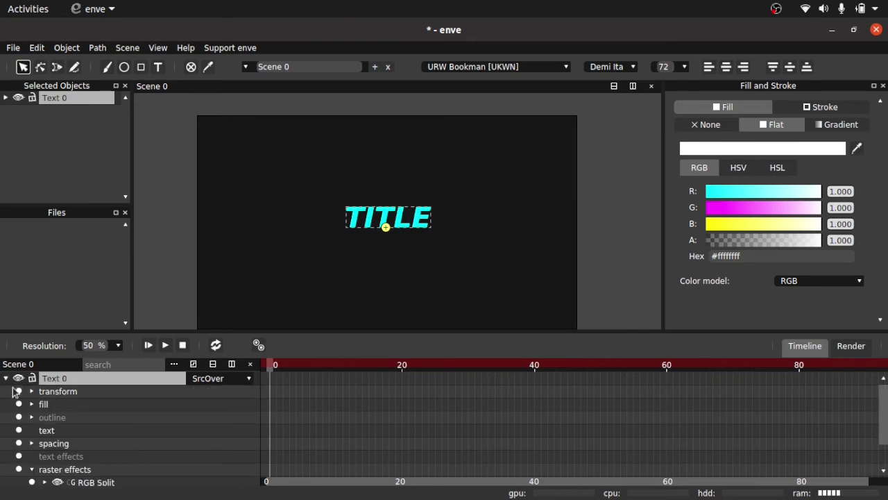
pyautogui.scroll(-1, 69, 475)
pyautogui.click(44, 460)
pyautogui.scroll(-3, 125, 444)
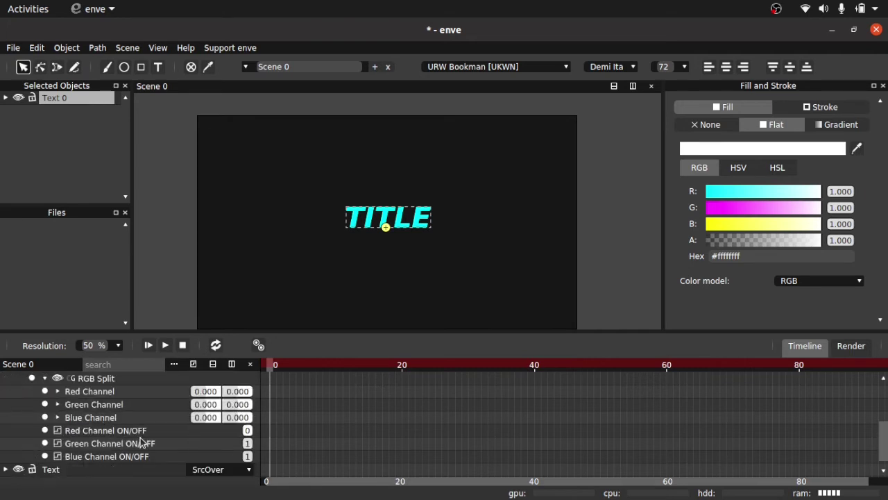
pyautogui.click(247, 443)
pyautogui.click(248, 456)
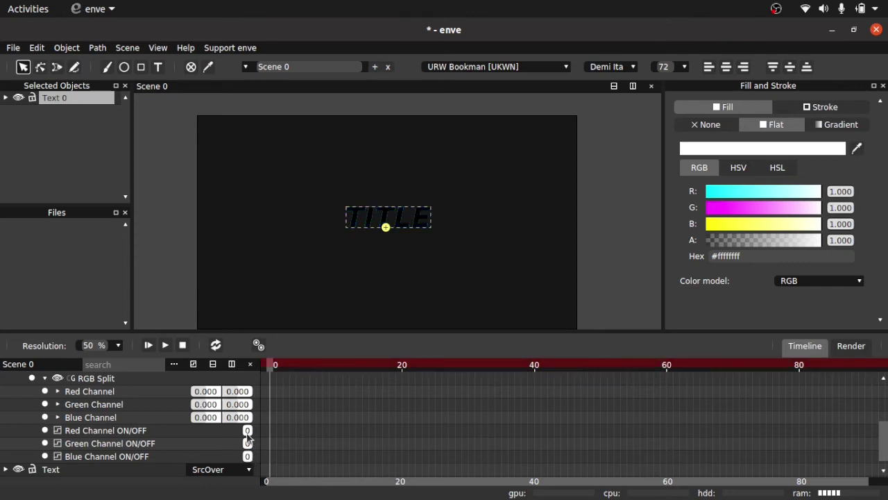
pyautogui.scroll(5, 69, 416)
pyautogui.click(5, 378)
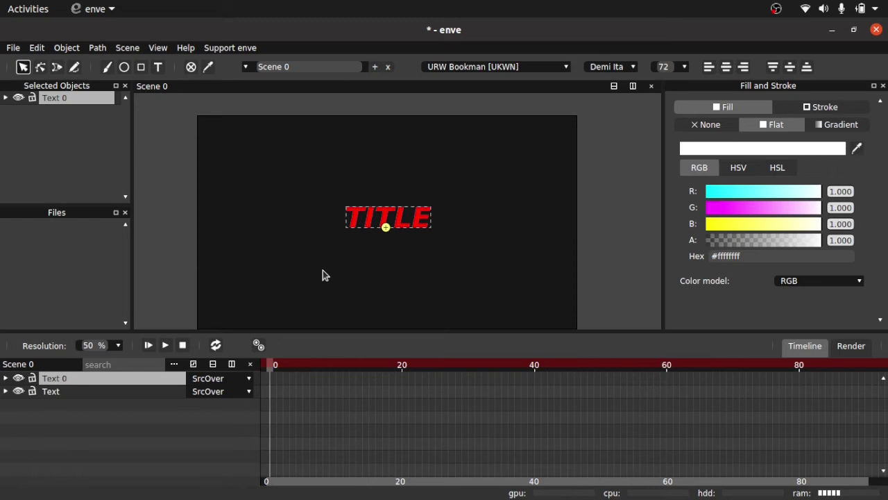
# - Set the blend mode of Text 0 to Difference and inspect the overlapping TITLE letters up close
pyautogui.click(79, 391)
pyautogui.click(155, 380)
pyautogui.click(213, 381)
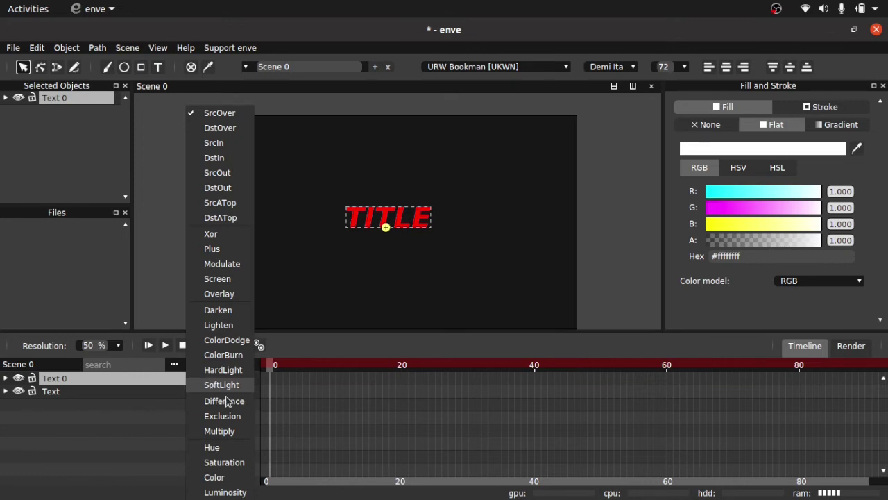
pyautogui.click(173, 409)
pyautogui.click(212, 385)
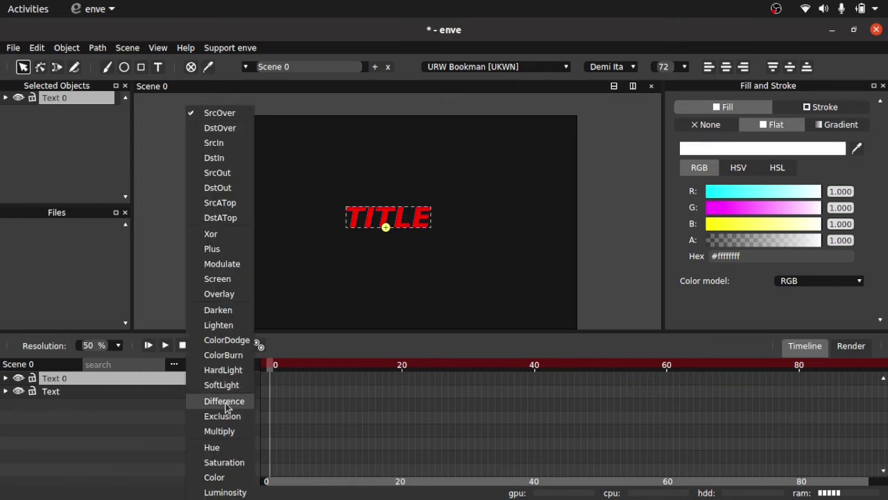
pyautogui.click(223, 401)
pyautogui.scroll(4, 386, 266)
pyautogui.scroll(5, 387, 139)
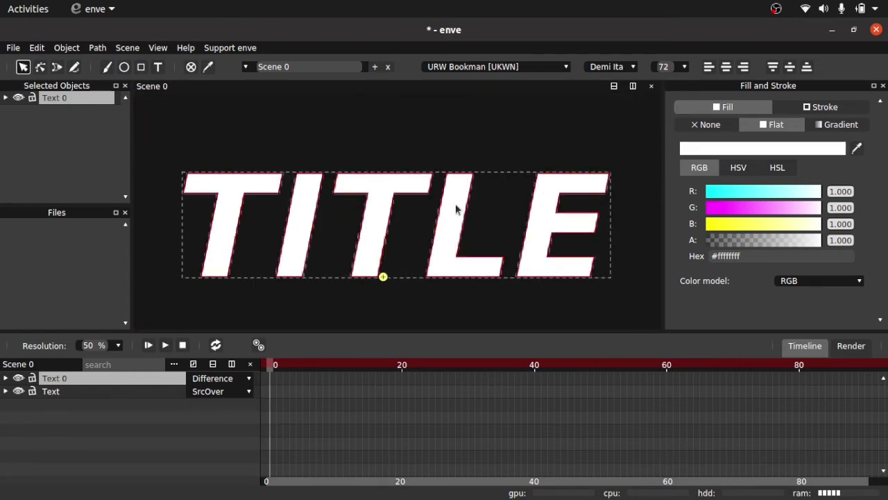
pyautogui.scroll(-2, 455, 218)
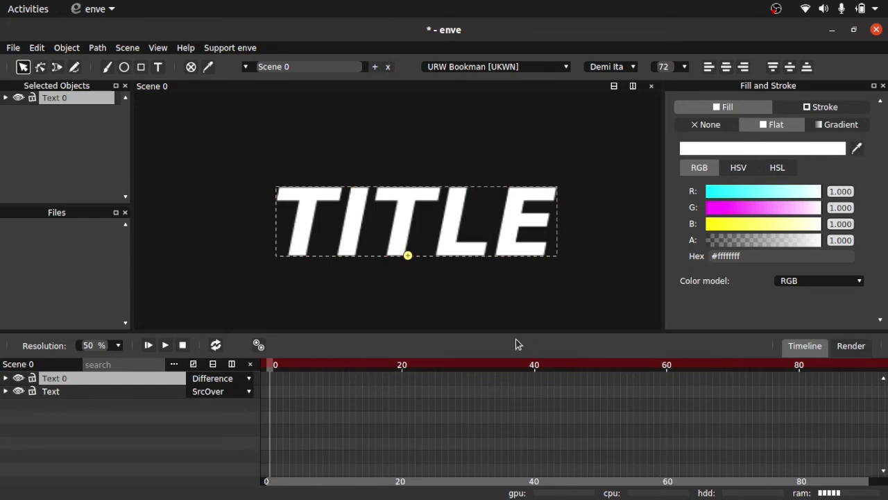
pyautogui.scroll(-3, 458, 290)
pyautogui.moveTo(579, 253); pyautogui.dragTo(519, 200)
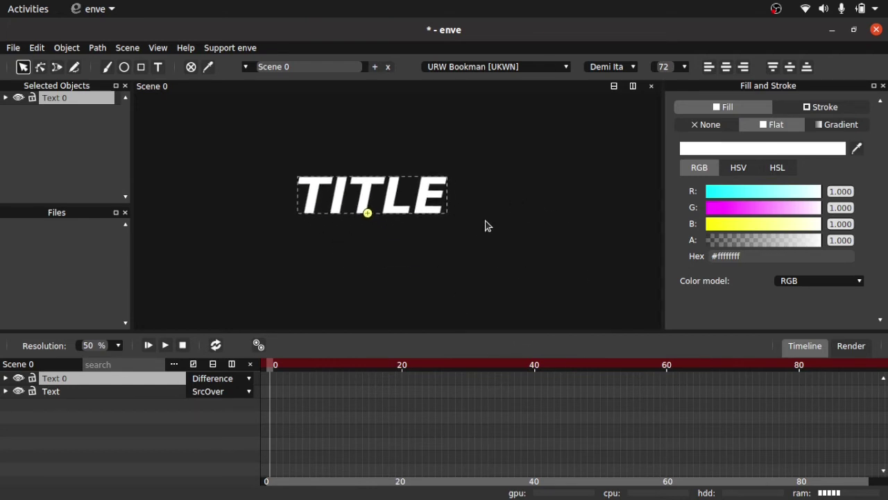
# - Try different horizontal translation offsets on Text 0, restore its original x position and deselect it
pyautogui.click(7, 378)
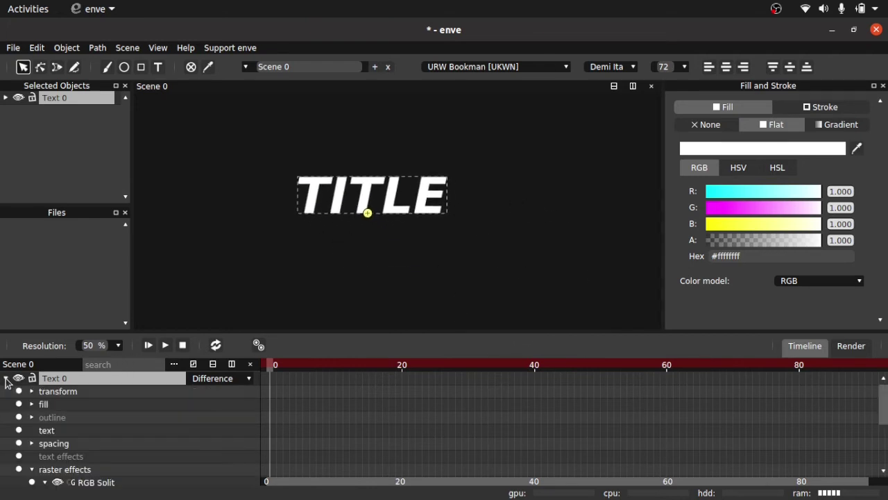
pyautogui.click(32, 391)
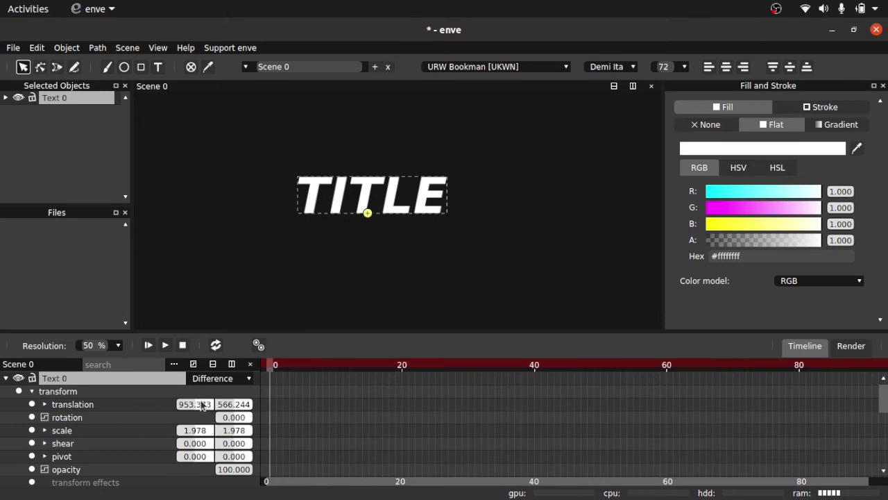
pyautogui.moveTo(195, 404)
pyautogui.mouseDown()
pyautogui.moveTo(158, 404)
pyautogui.moveTo(189, 404)
pyautogui.mouseUp()
pyautogui.moveTo(694, 410); pyautogui.dragTo(868, 419)
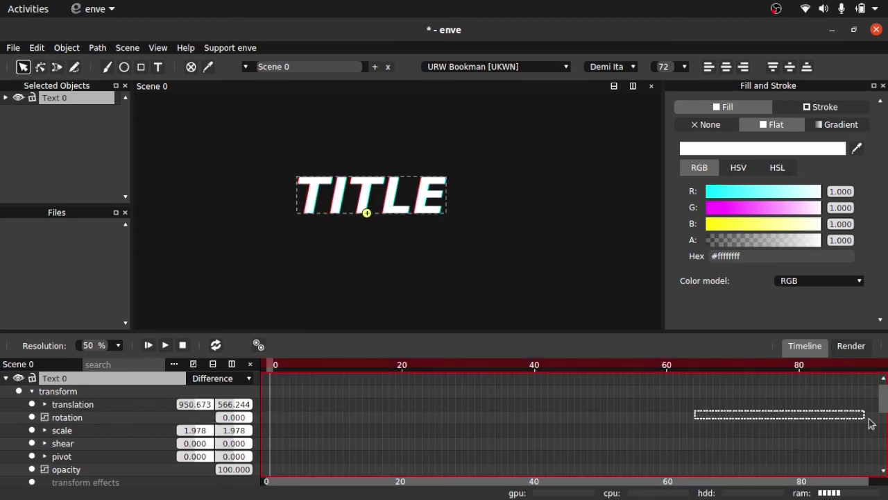
pyautogui.moveTo(191, 411); pyautogui.dragTo(178, 411)
pyautogui.click(5, 378)
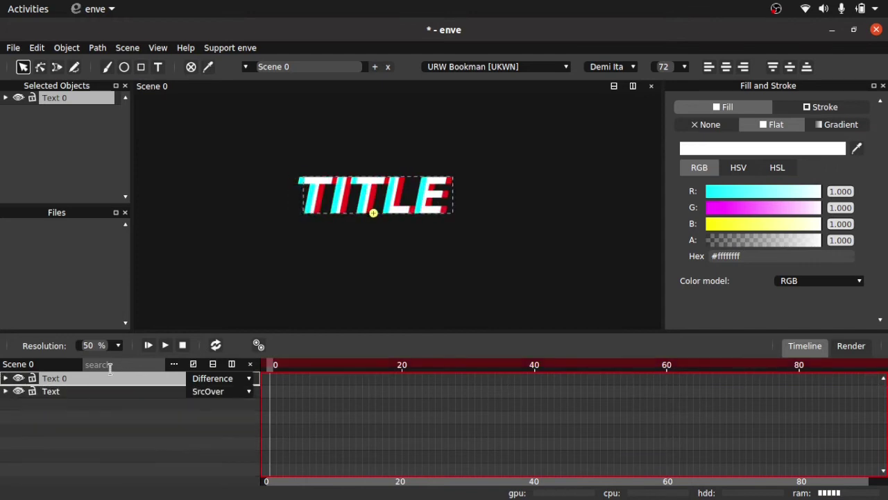
pyautogui.click(5, 378)
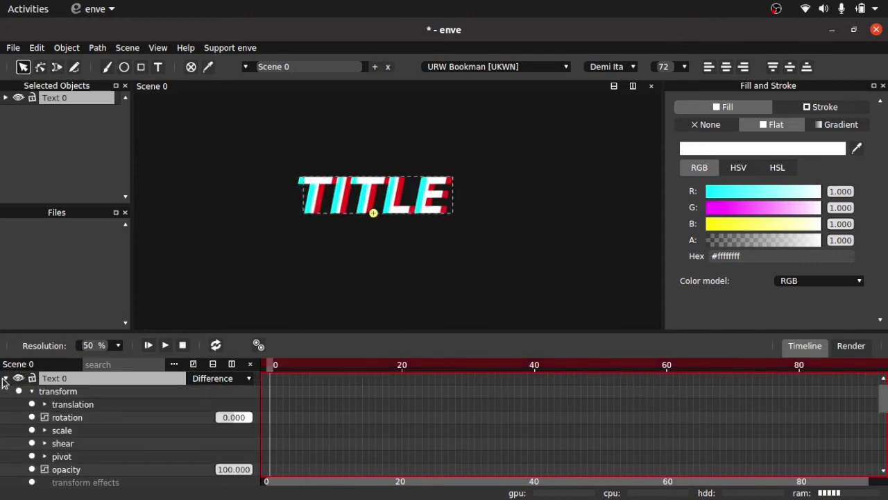
pyautogui.click(404, 275)
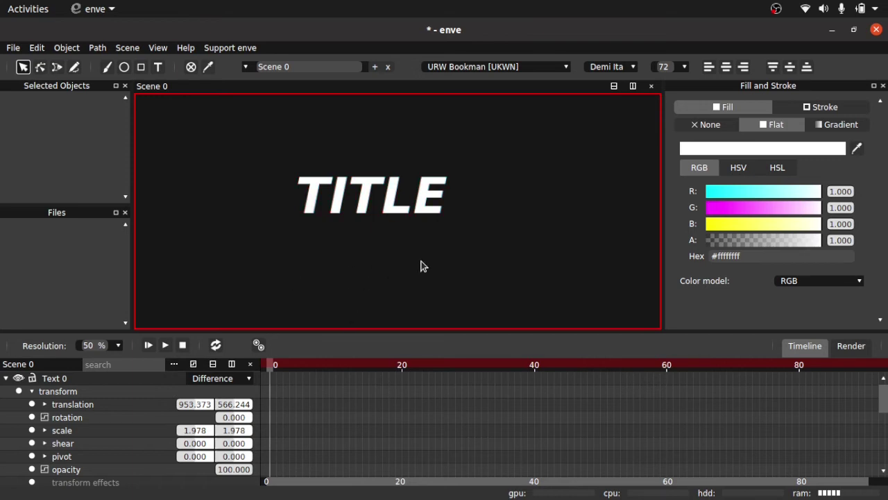
# - Keyframe Text 0's x translation at its current position on frame 40 and at 971.273 on frame 49
pyautogui.click(43, 405)
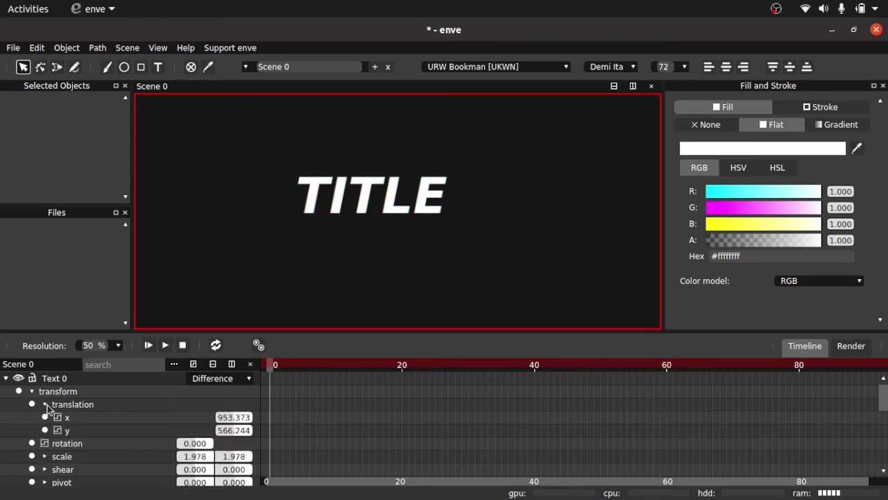
pyautogui.click(536, 365)
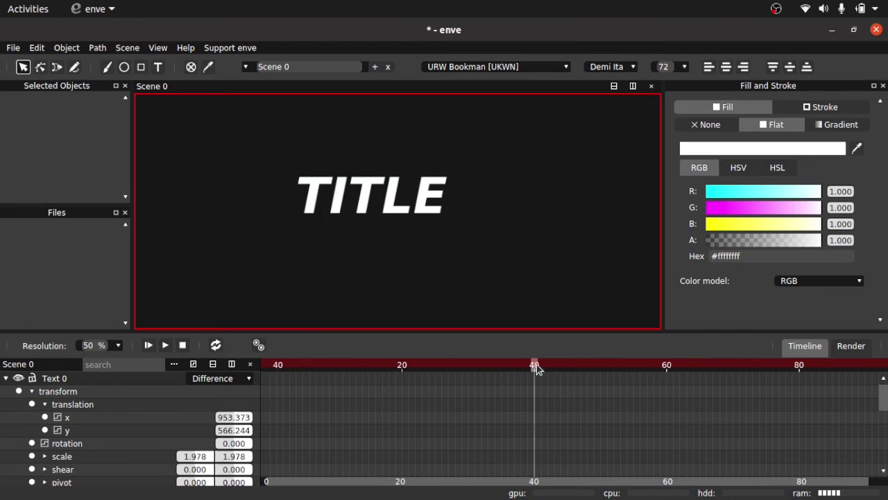
pyautogui.click(44, 417)
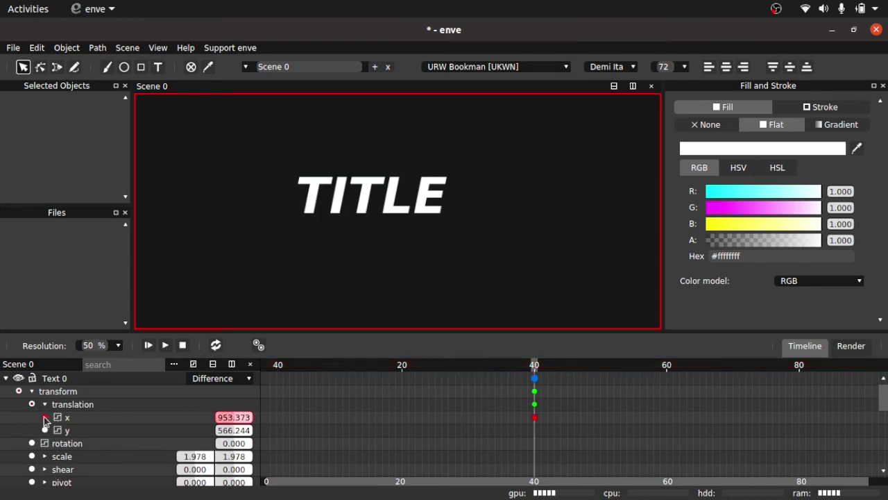
pyautogui.moveTo(558, 363); pyautogui.dragTo(594, 366)
pyautogui.moveTo(227, 421); pyautogui.dragTo(239, 422)
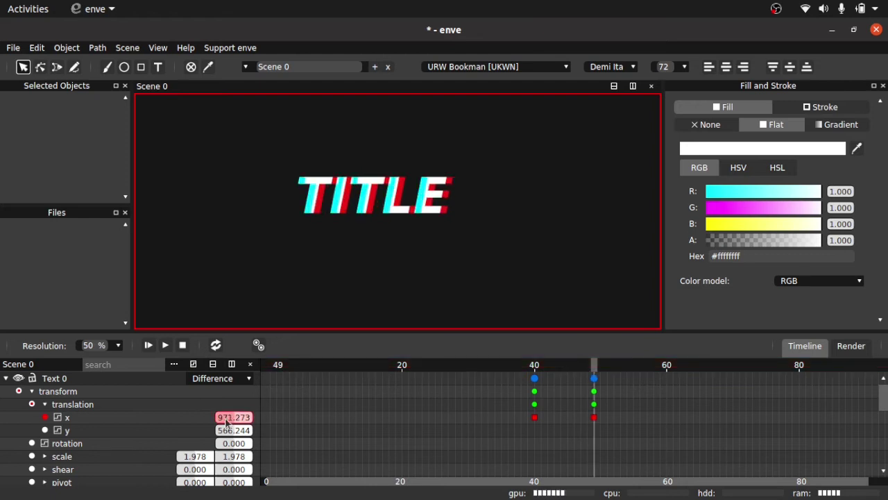
# - Add a third x translation keyframe to Text 0 at frame 57
pyautogui.click(72, 381)
pyautogui.moveTo(403, 224); pyautogui.dragTo(398, 243)
pyautogui.press('Escape')
pyautogui.click(398, 238)
pyautogui.press('space')
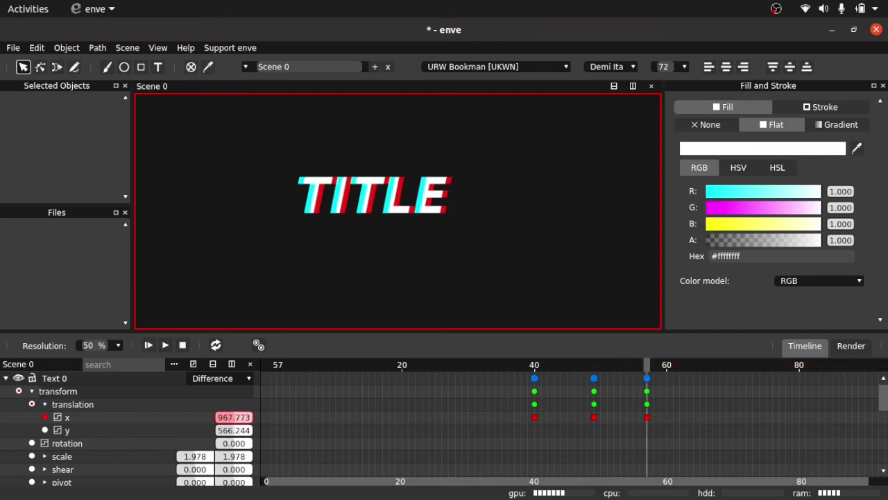
# - Copy Text 0's x translation keyframe from frame 40 and paste it at frame 57
pyautogui.moveTo(645, 366); pyautogui.dragTo(535, 371)
pyautogui.moveTo(550, 429); pyautogui.dragTo(505, 366)
pyautogui.moveTo(551, 431); pyautogui.dragTo(507, 367)
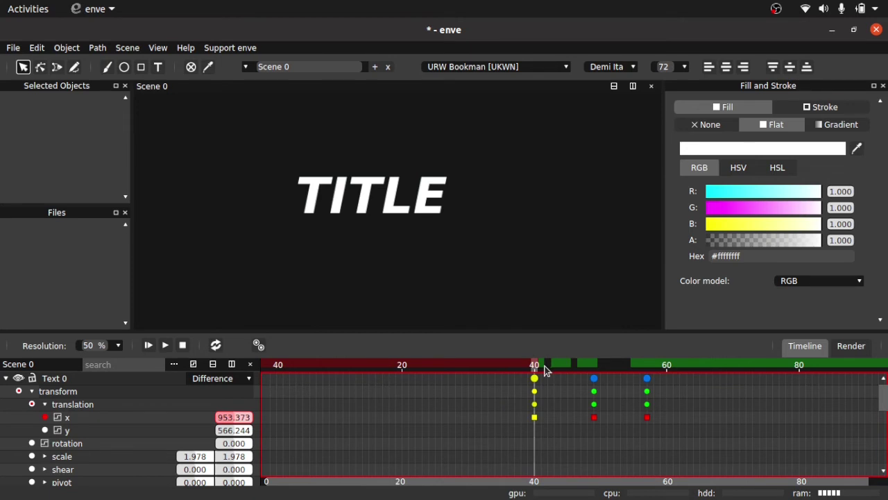
pyautogui.moveTo(540, 369); pyautogui.dragTo(646, 367)
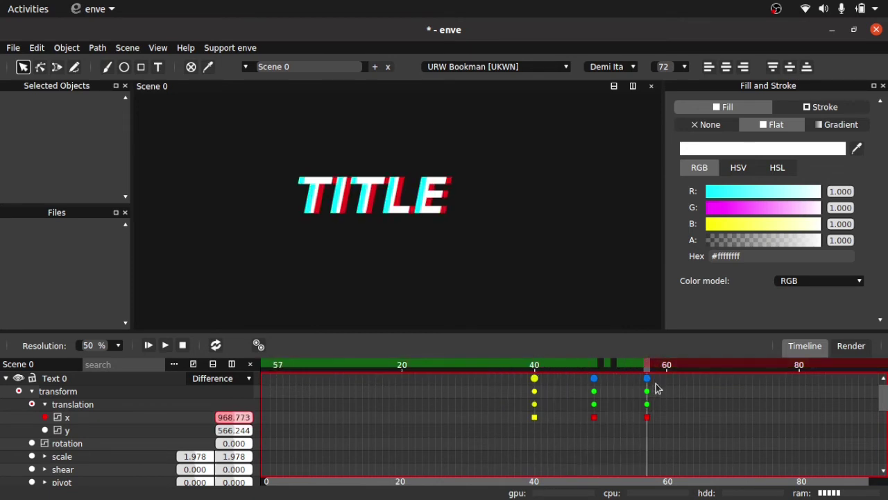
pyautogui.hotkey('ctrl', 'v')
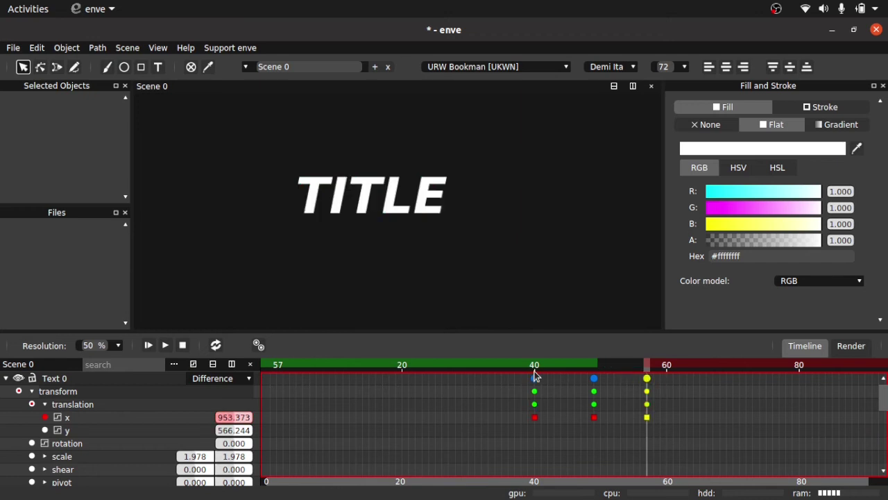
# - Play back the animation to preview the red offset moving on the TITLE text
pyautogui.press('space')
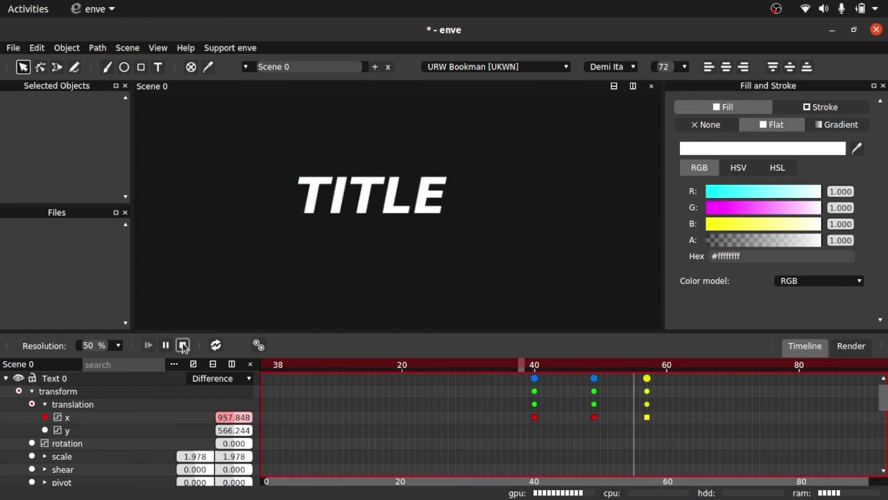
pyautogui.click(182, 345)
pyautogui.click(166, 344)
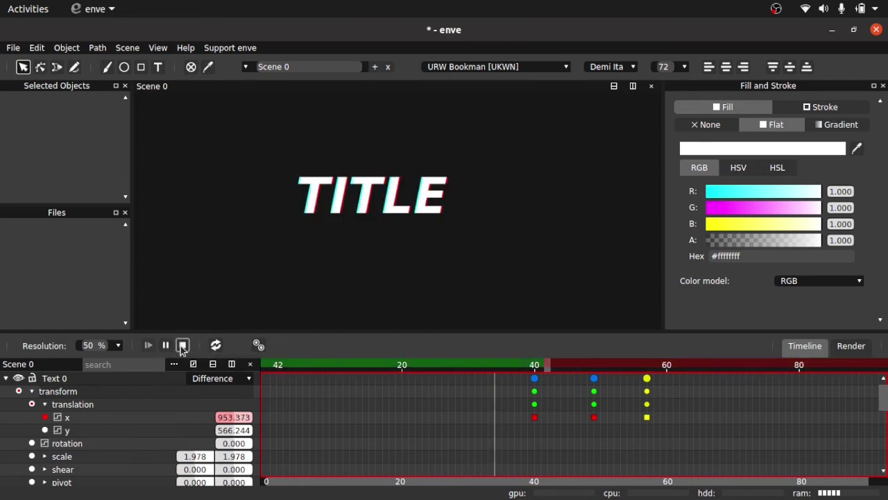
# - Select the three keyframes and display Text 0's x translation curve in the graph editor
pyautogui.moveTo(675, 440); pyautogui.dragTo(528, 407)
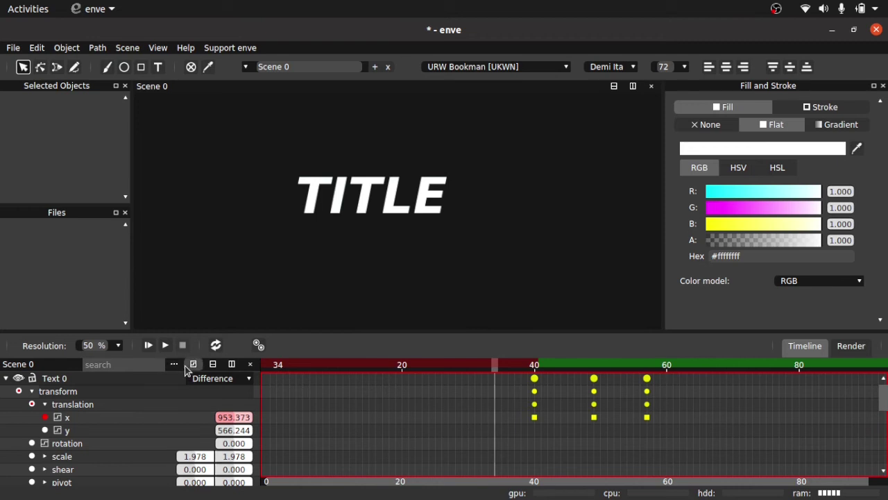
pyautogui.click(193, 364)
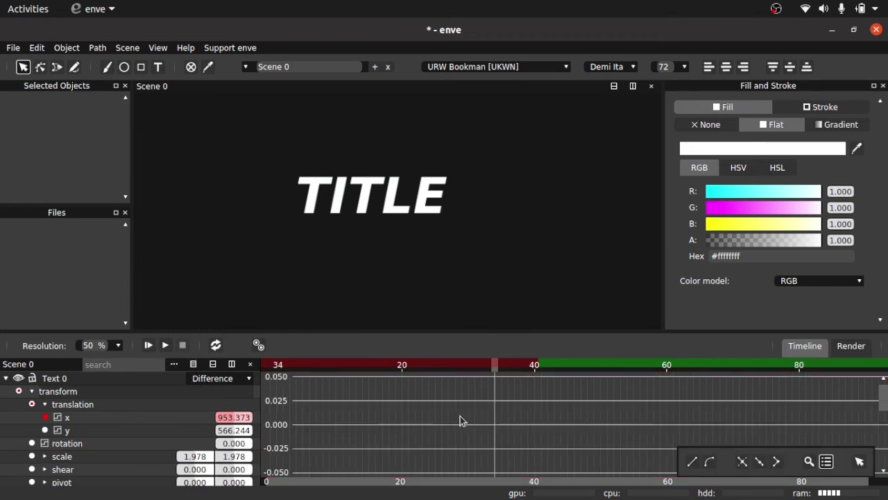
pyautogui.click(58, 417)
pyautogui.click(647, 466)
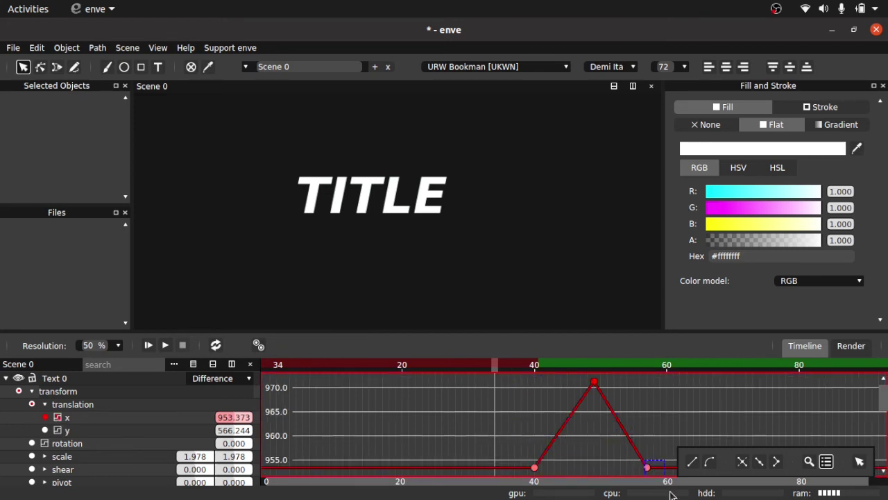
pyautogui.click(58, 418)
pyautogui.click(58, 418)
# - Enlarge the graph area, select all three points of the x translation curve and convert its straight segments to smooth curves
pyautogui.moveTo(650, 461); pyautogui.dragTo(412, 349)
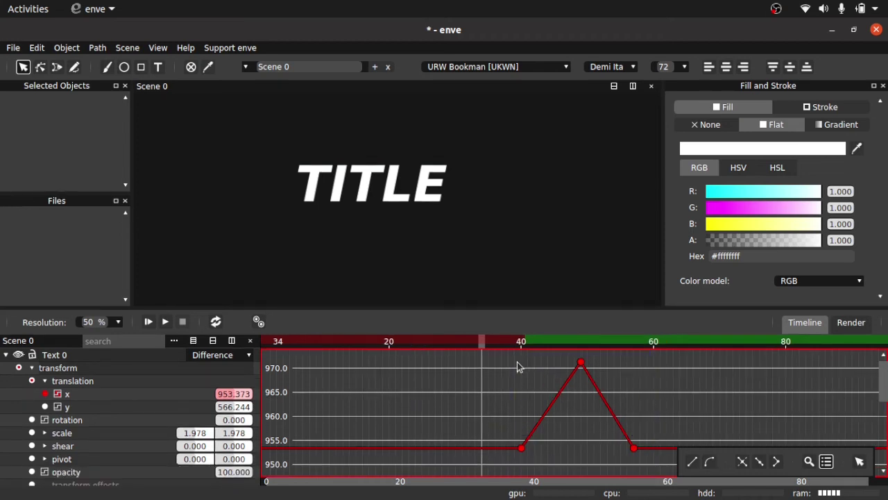
pyautogui.moveTo(573, 394); pyautogui.dragTo(660, 465)
pyautogui.click(663, 460)
pyautogui.moveTo(498, 345); pyautogui.dragTo(659, 475)
pyautogui.click(710, 461)
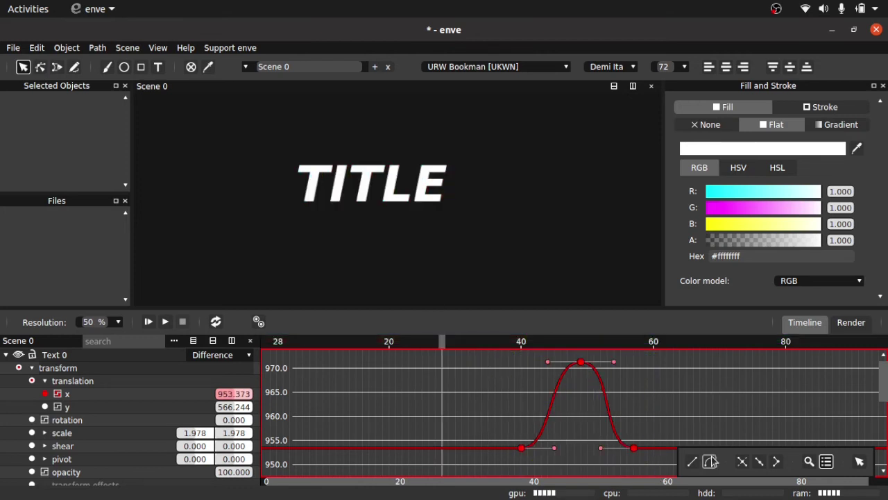
# - Pull the handles of the x translation curve's first and last points upward to steepen both sides, and scrub through the result
pyautogui.moveTo(556, 448); pyautogui.dragTo(521, 388)
pyautogui.moveTo(600, 448); pyautogui.dragTo(647, 398)
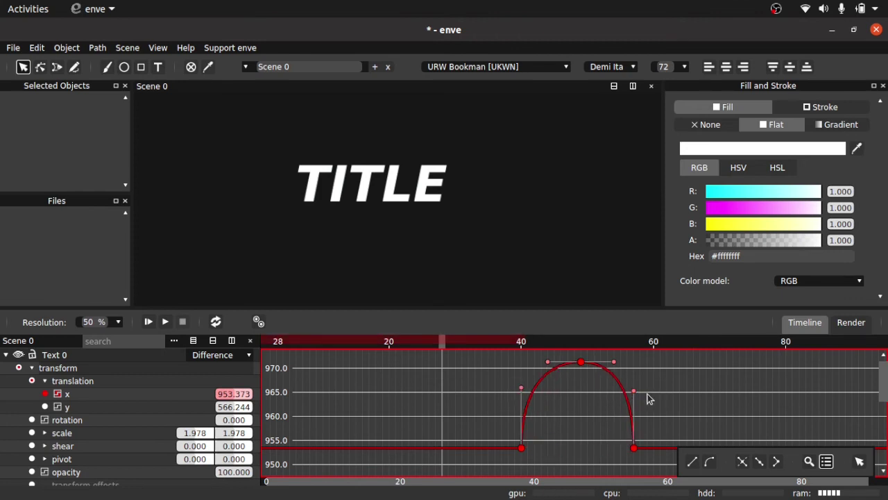
pyautogui.moveTo(513, 346); pyautogui.dragTo(654, 346)
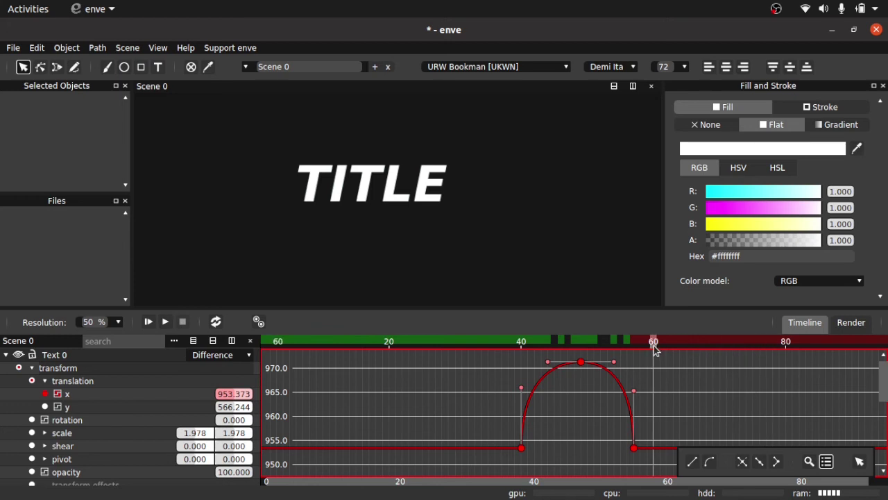
# - Set the end of Scene 0's duration to 60 frames in the scene settings
pyautogui.click(127, 47)
pyautogui.click(144, 97)
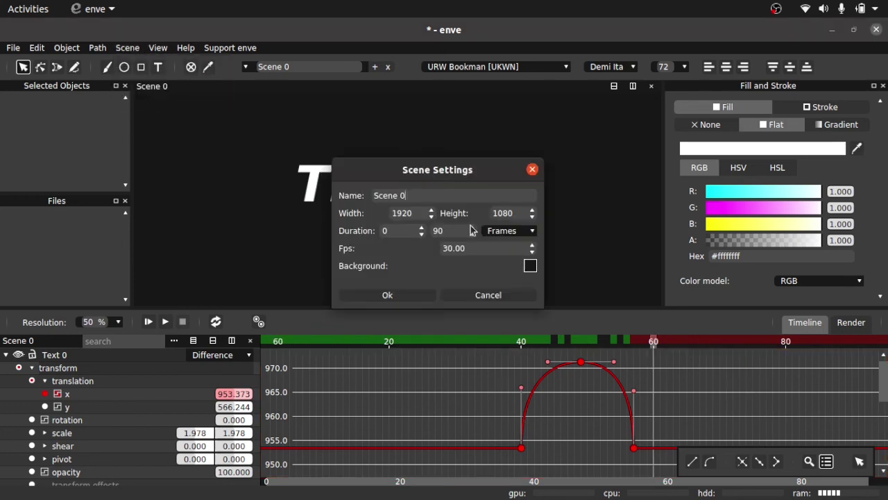
pyautogui.doubleClick(446, 232)
pyautogui.write('60')
pyautogui.click(412, 297)
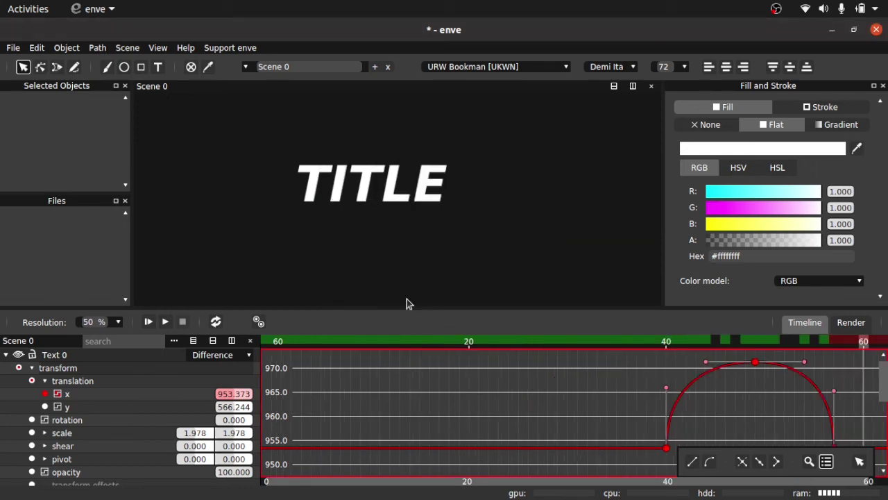
# - Enable looped playback and preview the shortened animation before stopping it
pyautogui.click(148, 321)
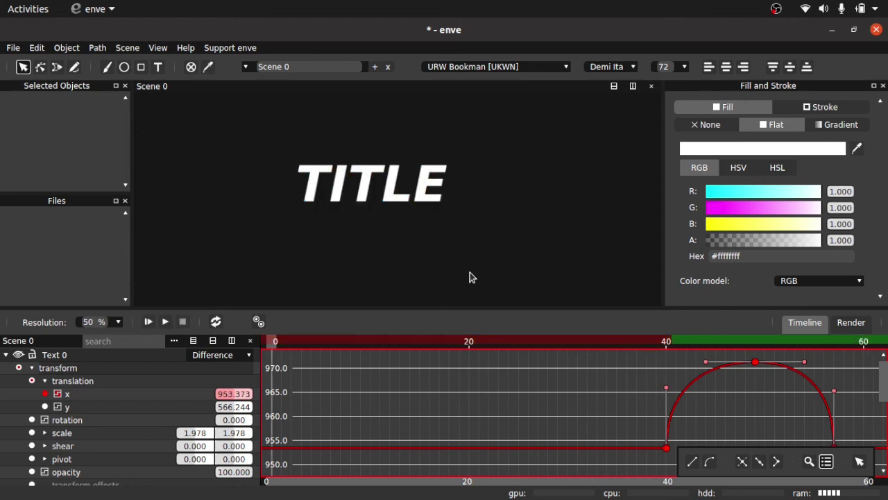
pyautogui.click(216, 322)
pyautogui.click(165, 321)
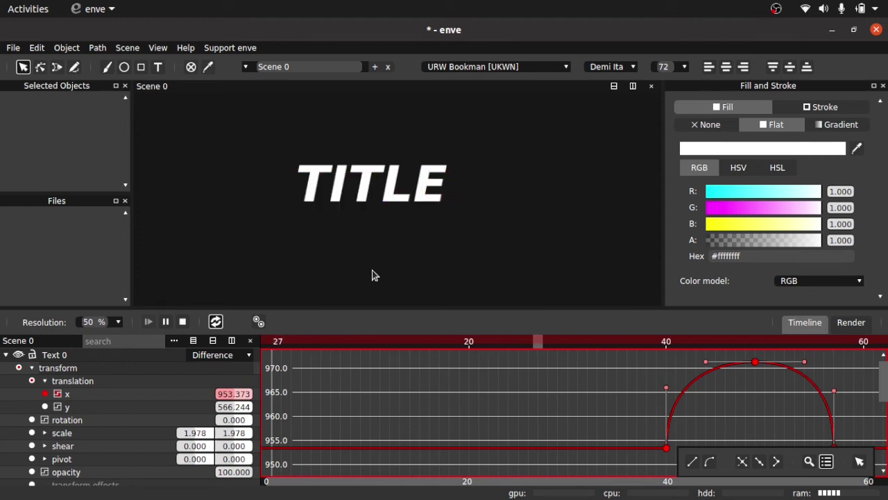
pyautogui.click(183, 321)
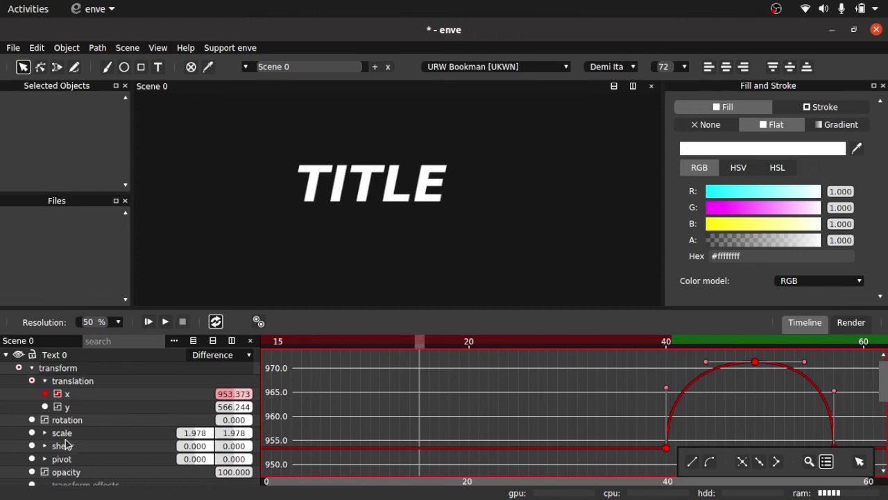
# - Keyframe Text 0's x scale at frame 15 with the existing value and at frame 19 with about 2.118
pyautogui.click(45, 433)
pyautogui.scroll(-2, 49, 437)
pyautogui.scroll(1, 50, 433)
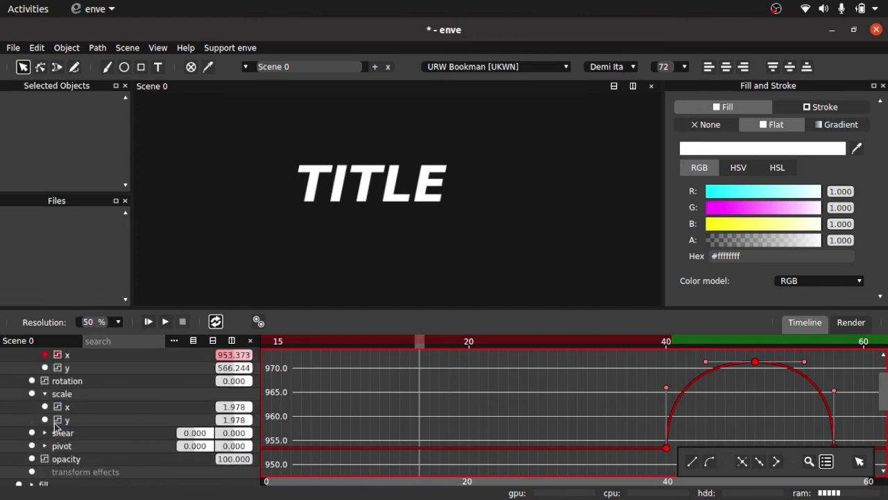
pyautogui.click(46, 406)
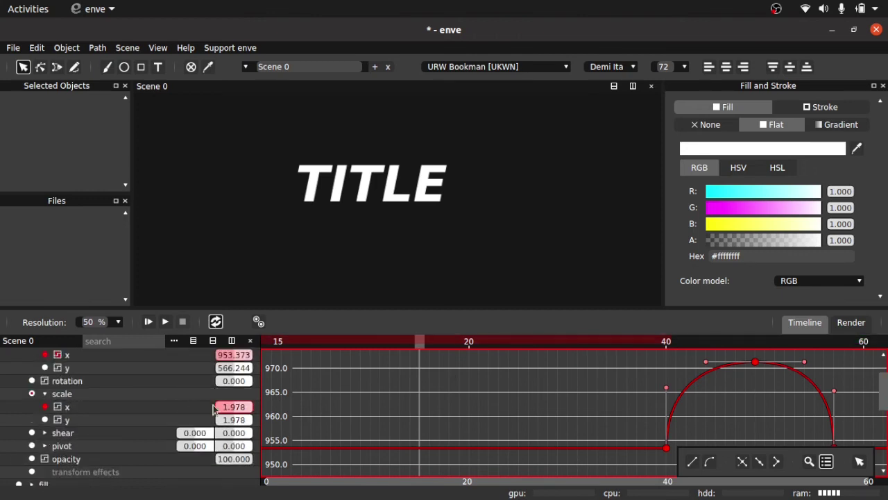
pyautogui.click(193, 341)
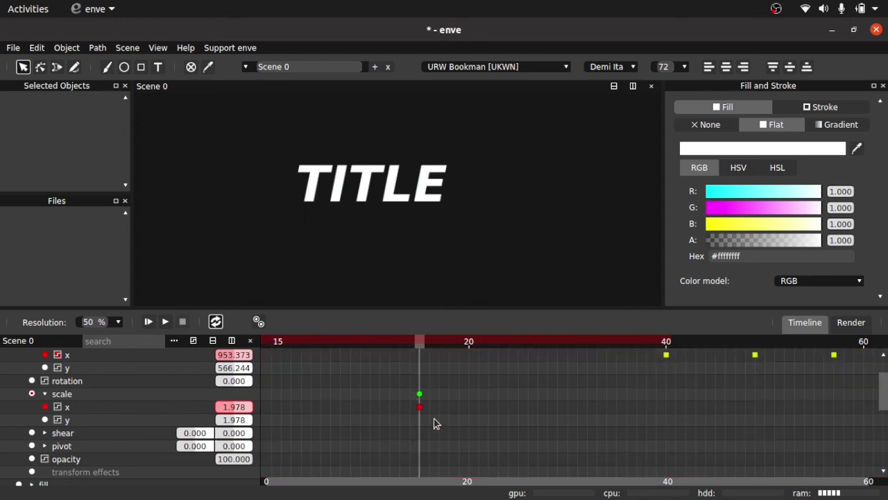
pyautogui.moveTo(449, 340); pyautogui.dragTo(456, 340)
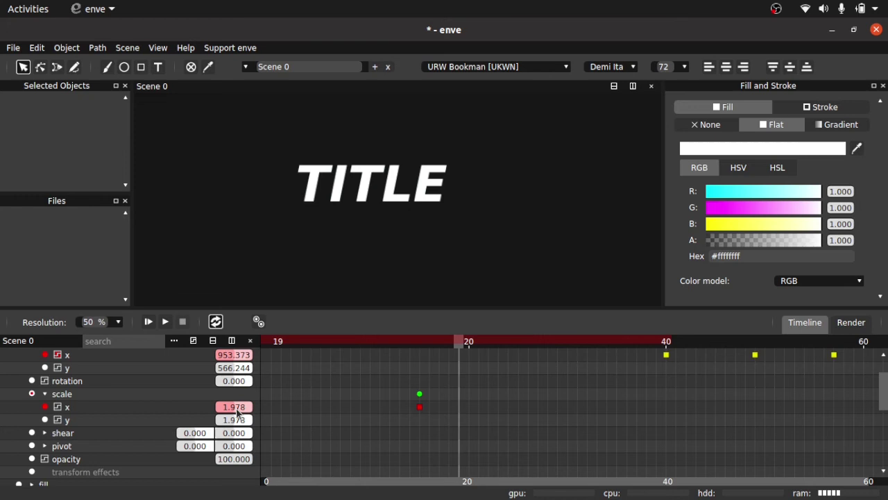
pyautogui.moveTo(234, 407); pyautogui.dragTo(244, 406)
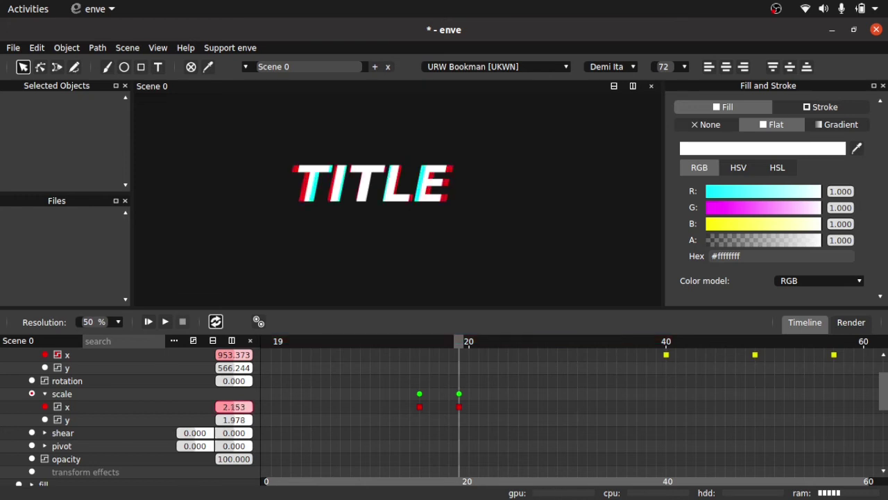
# - Copy the x scale keyframe from frame 15 to frame 23 and scrub through the stretch between them
pyautogui.moveTo(483, 340)
pyautogui.mouseDown()
pyautogui.moveTo(506, 342)
pyautogui.moveTo(498, 340)
pyautogui.mouseUp()
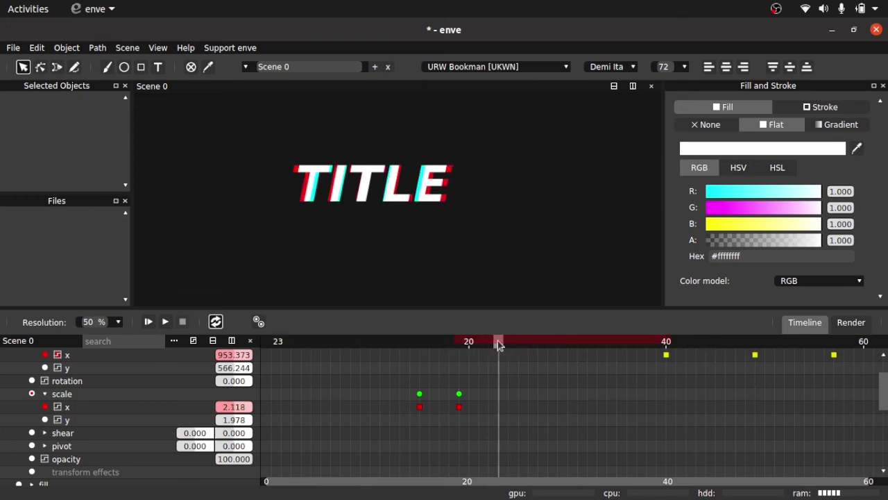
pyautogui.click(419, 406)
pyautogui.hotkey('ctrl', 'c')
pyautogui.hotkey('ctrl', 'v')
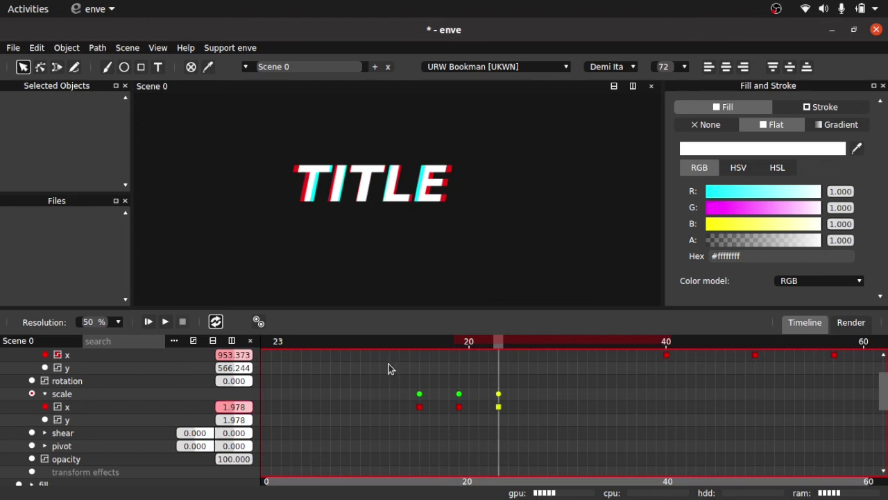
pyautogui.moveTo(499, 343); pyautogui.dragTo(419, 340)
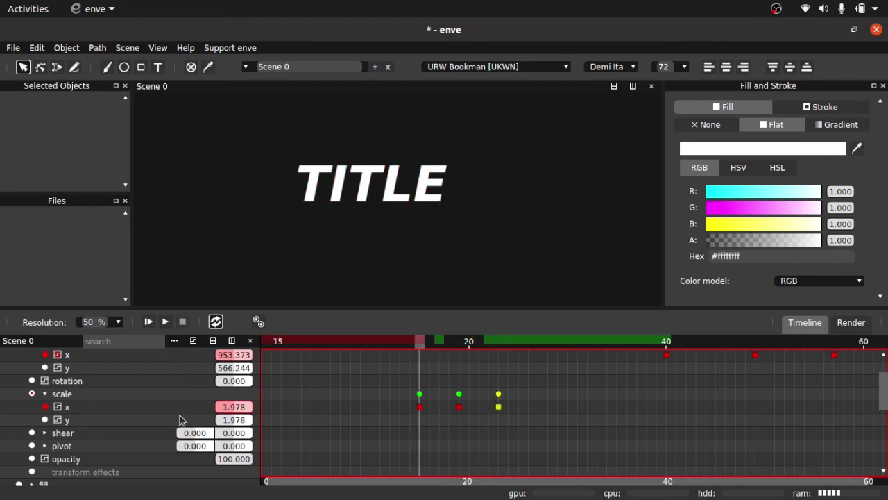
pyautogui.moveTo(419, 352); pyautogui.dragTo(505, 345)
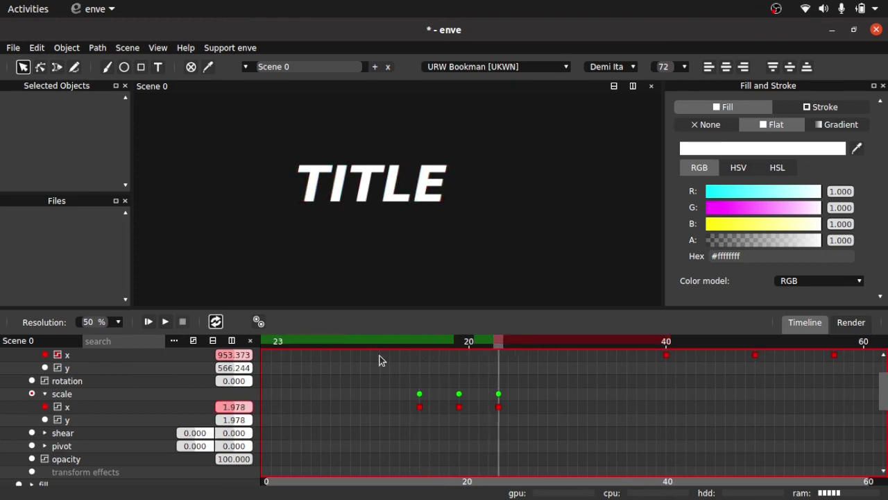
# - Display Text 0's x scale curve in the graph editor, convert its segments to smooth curves and pull the outer points' handles upward
pyautogui.click(59, 406)
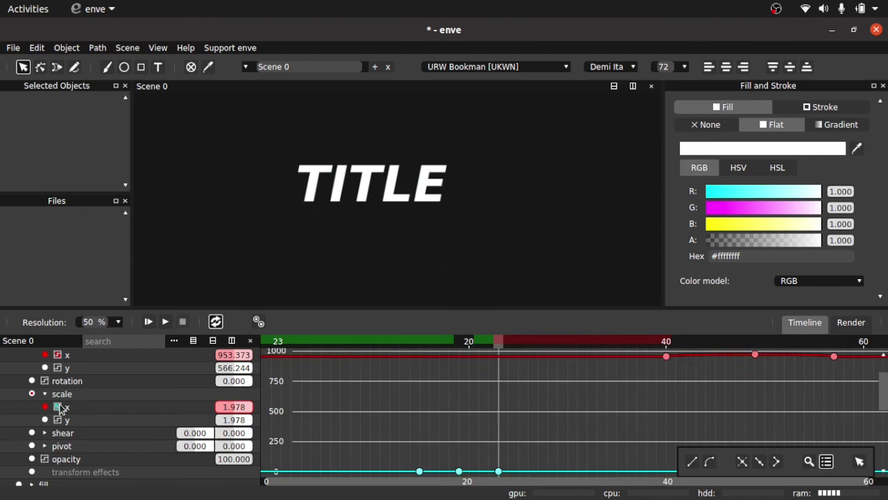
pyautogui.moveTo(431, 432); pyautogui.dragTo(421, 385)
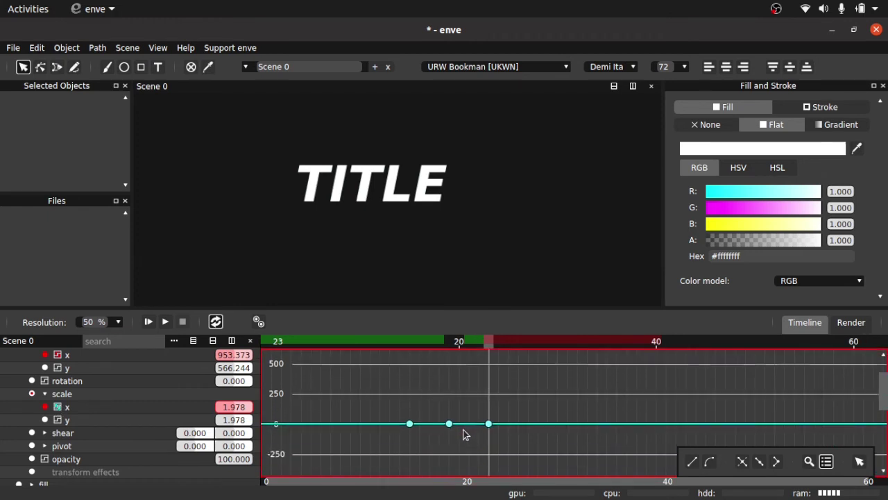
pyautogui.scroll(8, 458, 447)
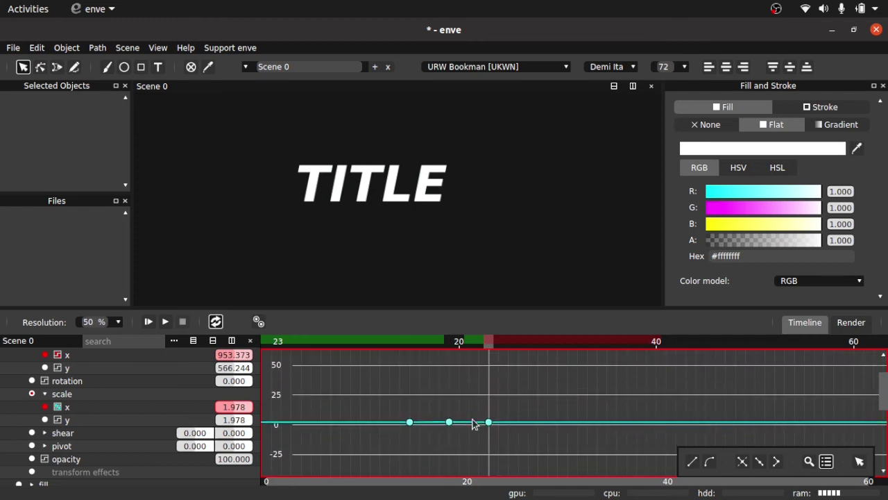
pyautogui.scroll(8, 471, 457)
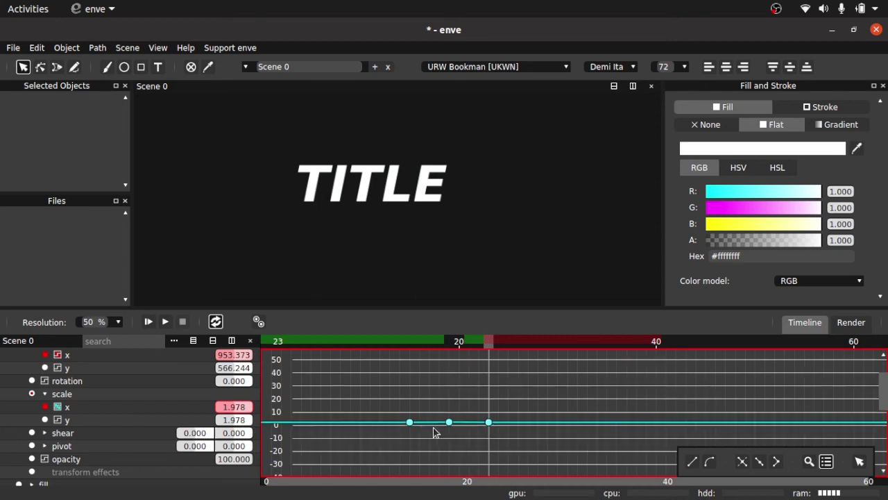
pyautogui.scroll(8, 454, 448)
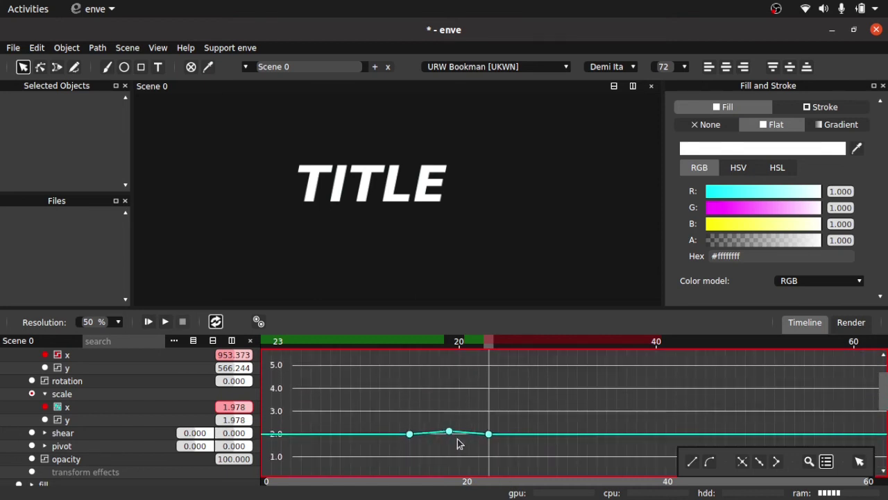
pyautogui.scroll(3, 451, 442)
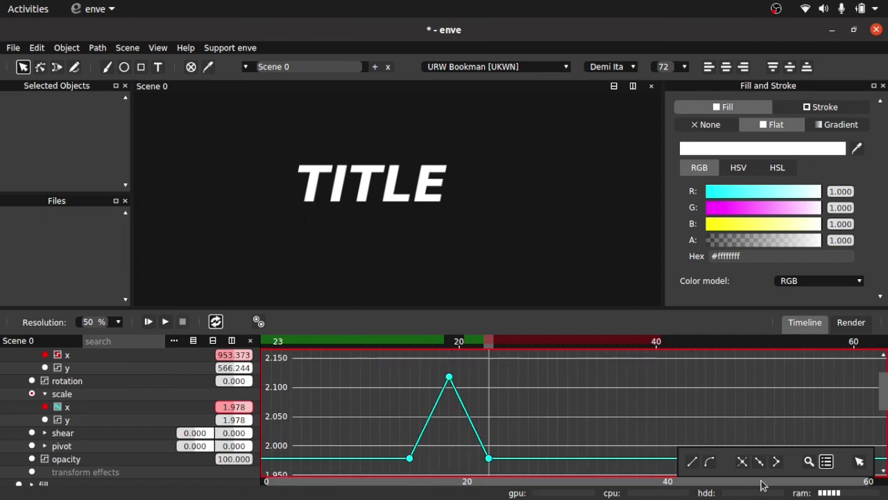
pyautogui.click(708, 462)
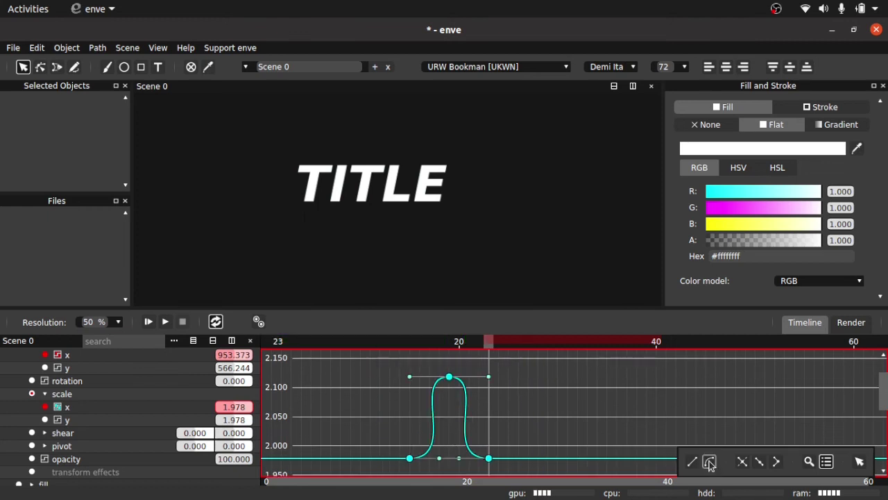
pyautogui.moveTo(459, 461); pyautogui.dragTo(536, 423)
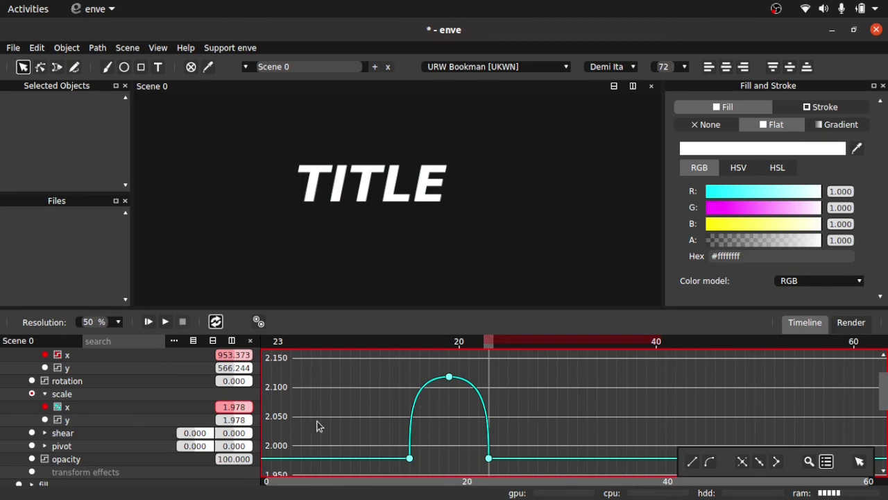
# - Play back the animation to preview the scale and translation splits together
pyautogui.click(165, 321)
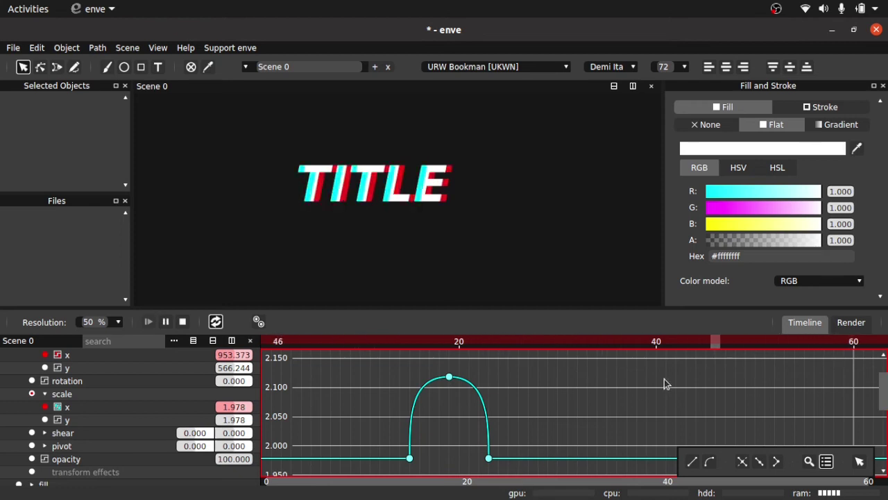
pyautogui.click(182, 321)
# - Add an x shear keyframe to Text 0 at frame 9 with a value of 0.070
pyautogui.scroll(1, 14, 375)
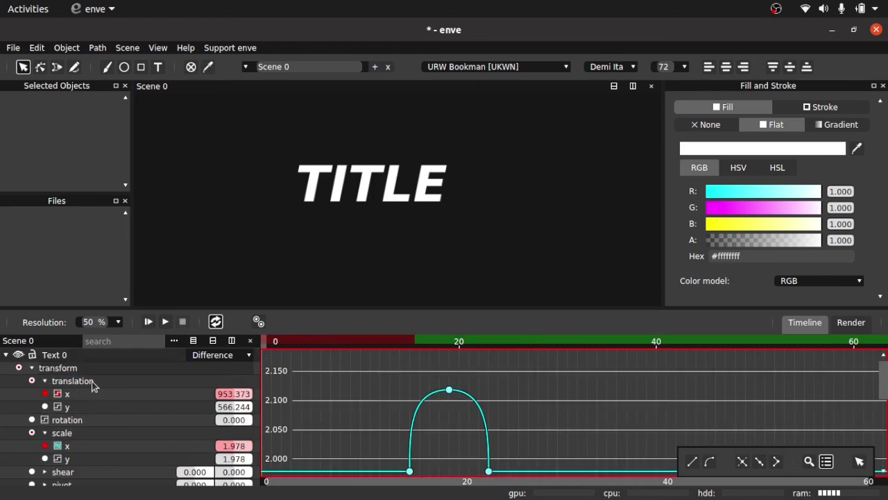
pyautogui.scroll(-3, 55, 470)
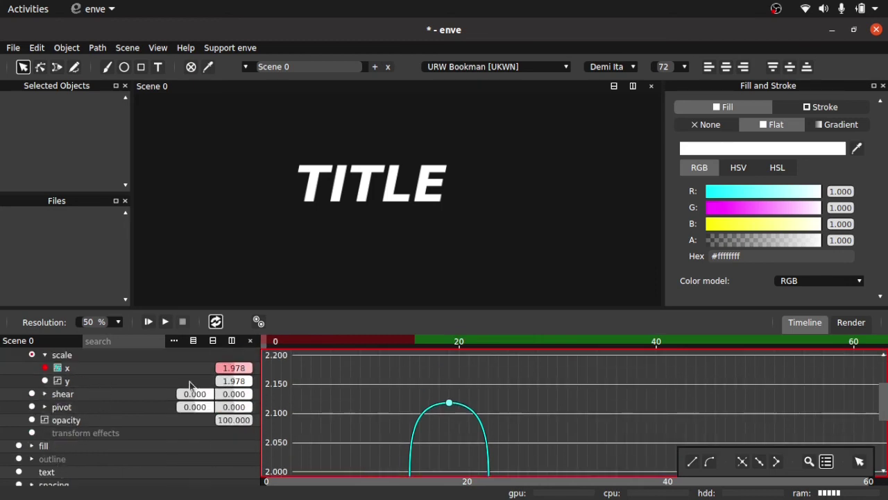
pyautogui.moveTo(341, 341); pyautogui.dragTo(350, 340)
pyautogui.click(44, 393)
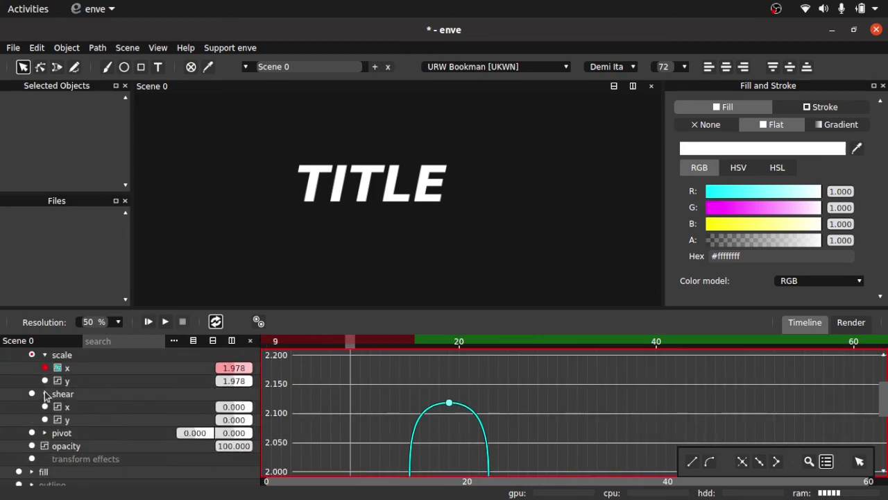
pyautogui.click(45, 407)
pyautogui.doubleClick(234, 406)
pyautogui.write('0.21')
pyautogui.press('Return')
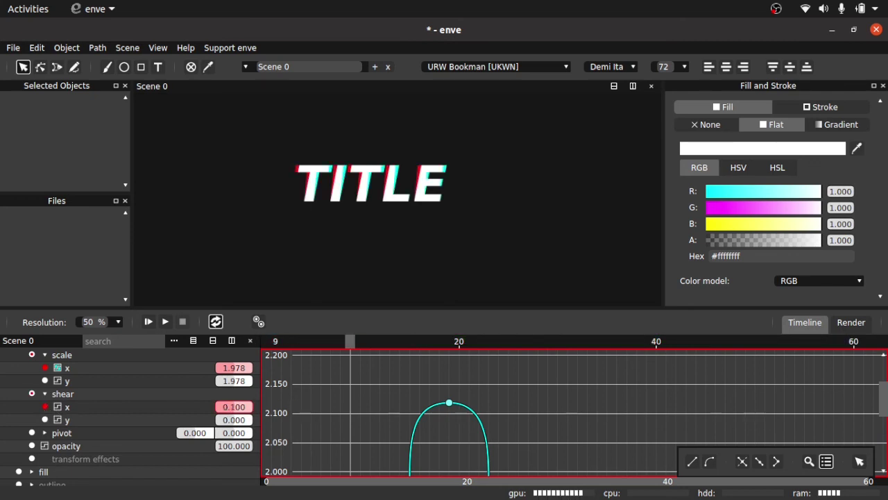
pyautogui.moveTo(234, 406); pyautogui.dragTo(220, 407)
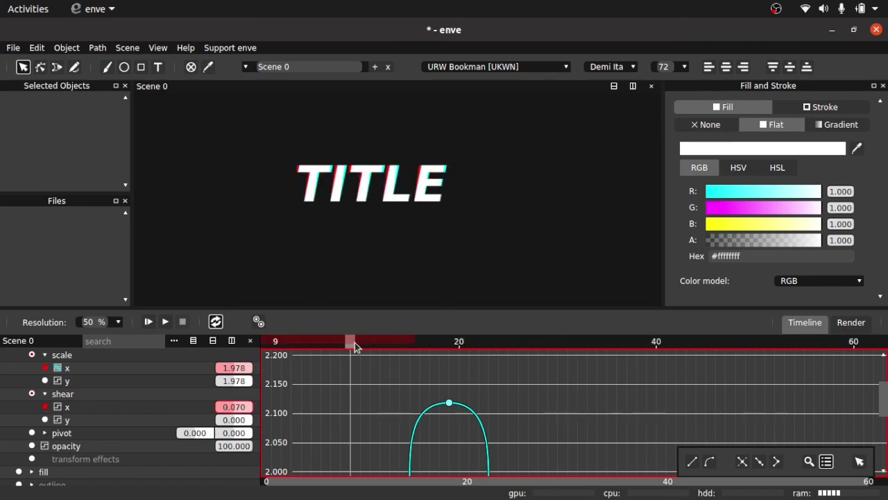
# - Move the x shear keyframe to frame 12 and add another with a value of -0.060 at frame 18
pyautogui.click(194, 341)
pyautogui.moveTo(351, 395); pyautogui.dragTo(391, 396)
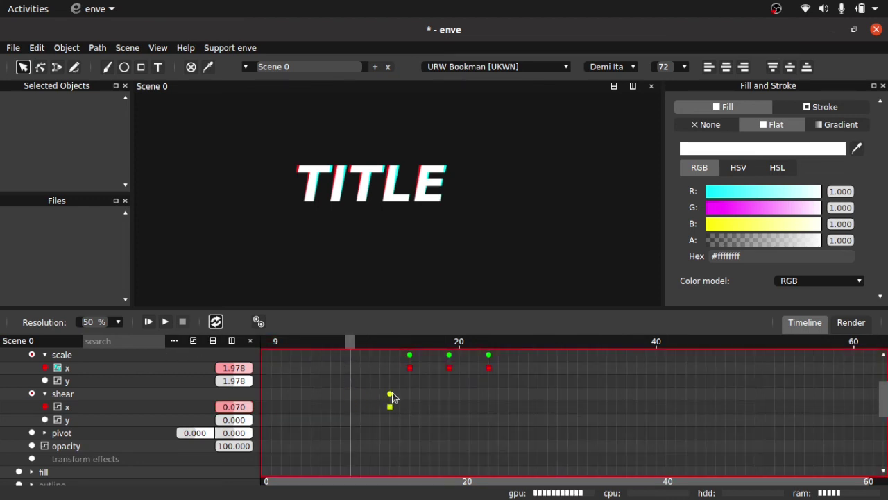
pyautogui.moveTo(351, 359); pyautogui.dragTo(441, 350)
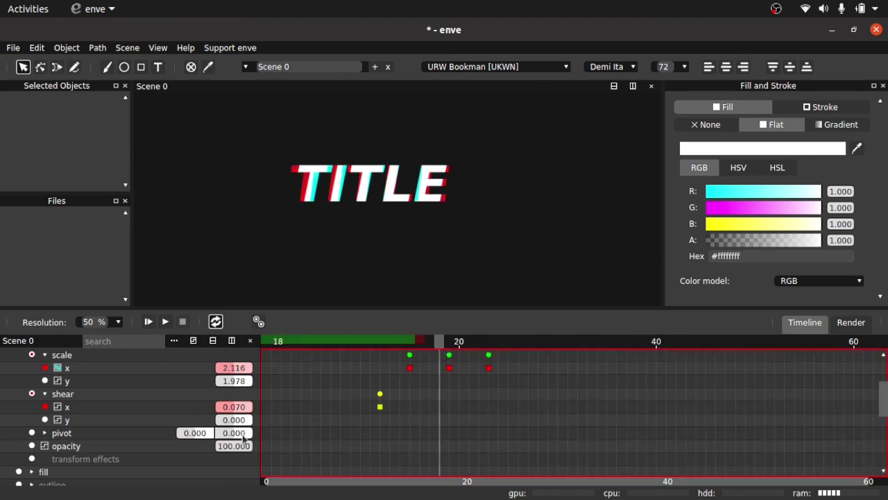
pyautogui.moveTo(235, 407); pyautogui.dragTo(209, 407)
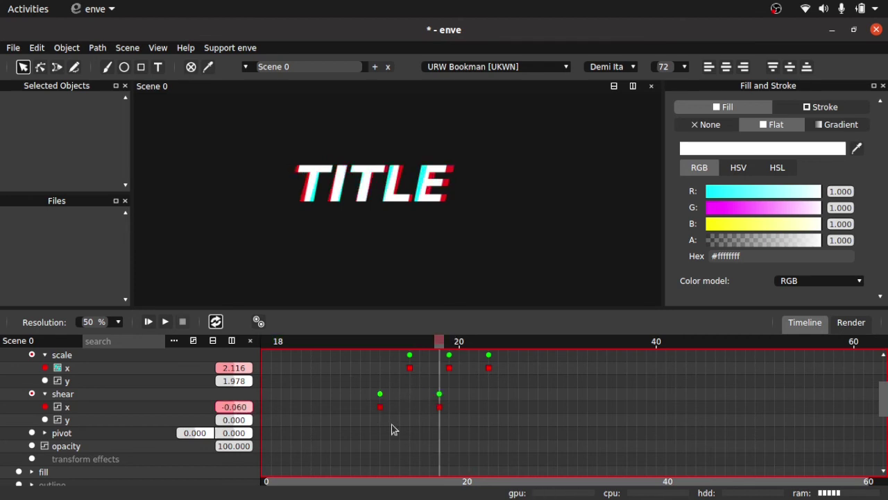
# - Copy the first x shear keyframe to frame 22 and move the original to frame 16
pyautogui.moveTo(391, 424); pyautogui.dragTo(358, 385)
pyautogui.moveTo(444, 340); pyautogui.dragTo(478, 346)
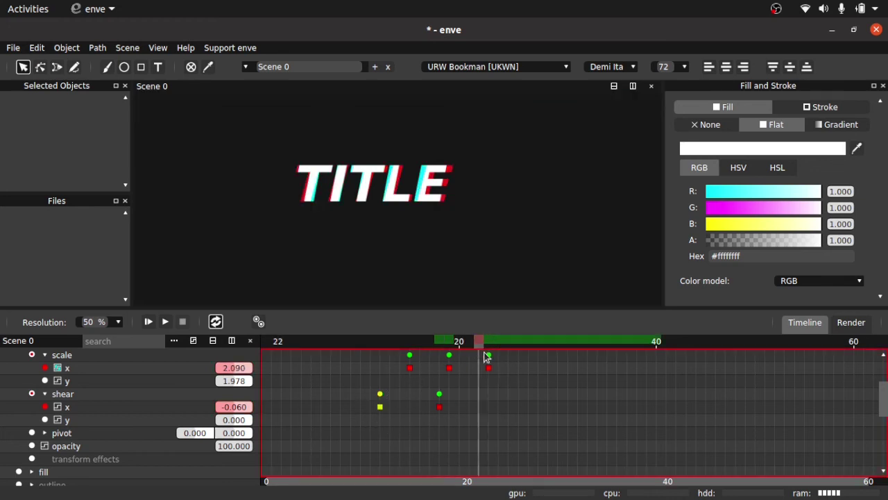
pyautogui.hotkey('ctrl', 'v')
pyautogui.moveTo(379, 397); pyautogui.dragTo(415, 399)
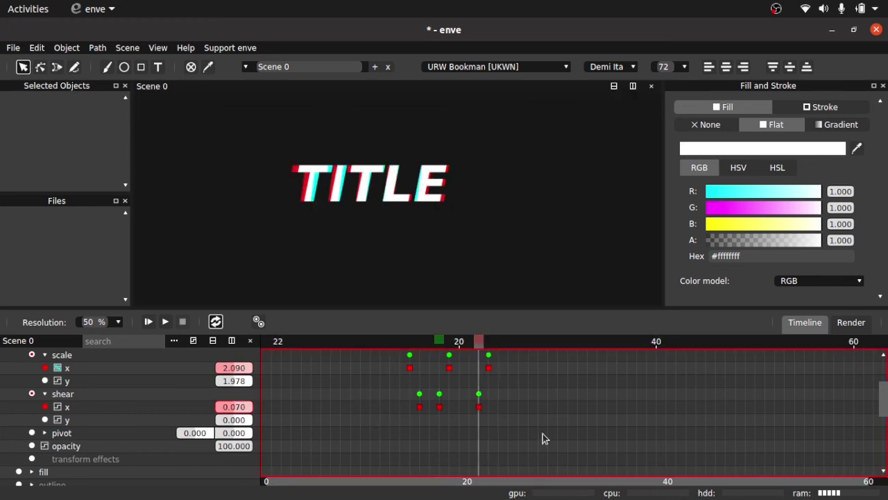
# - Play back the animation and scrub through the timeline to check the x shear keyframes
pyautogui.click(148, 321)
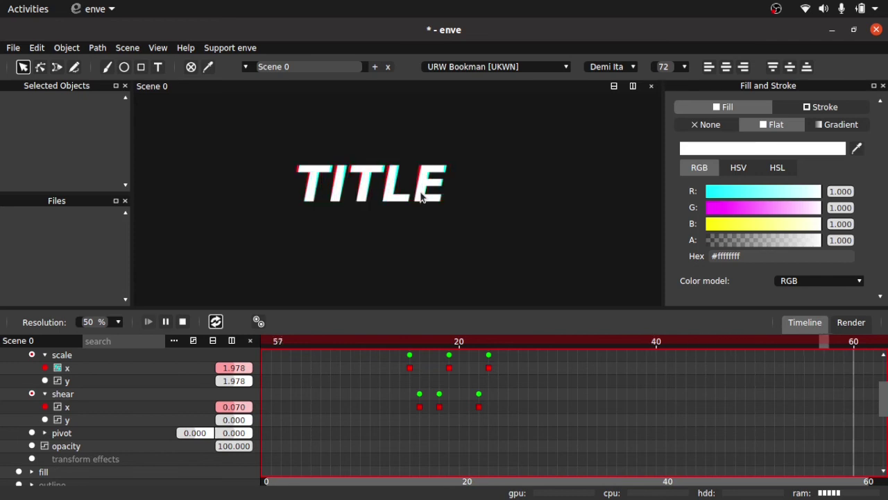
pyautogui.press('space')
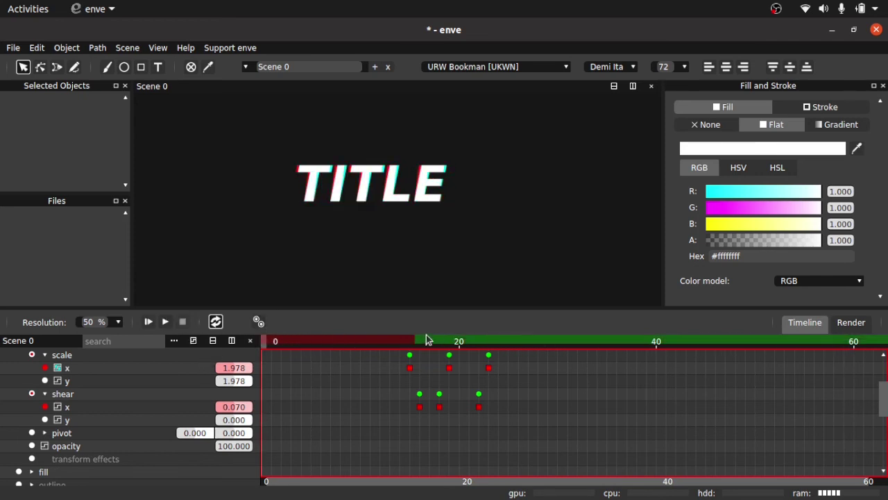
pyautogui.moveTo(425, 344); pyautogui.dragTo(474, 351)
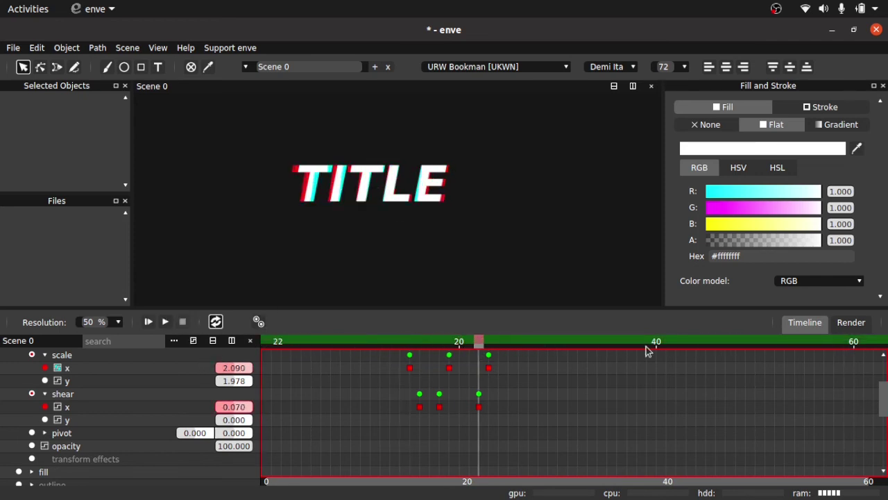
pyautogui.click(821, 343)
pyautogui.moveTo(815, 351); pyautogui.dragTo(499, 367)
# - Set Text 0's x shear keyframes at frames 22 and 16 to 0
pyautogui.click(475, 343)
pyautogui.doubleClick(234, 407)
pyautogui.write('0')
pyautogui.press('Return')
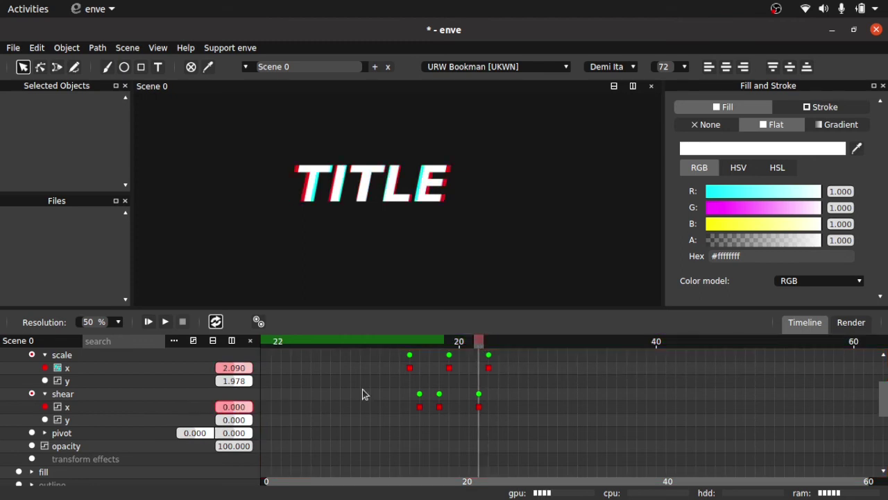
pyautogui.moveTo(479, 342); pyautogui.dragTo(420, 341)
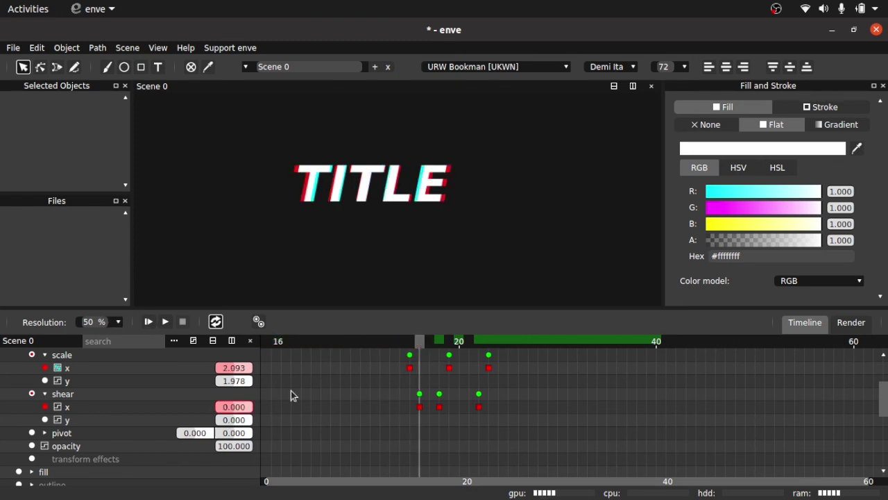
# - Set the x shear keyframe at frame 18 to -0.070 and preview the animation
pyautogui.click(433, 344)
pyautogui.moveTo(433, 344)
pyautogui.mouseDown()
pyautogui.moveTo(452, 341)
pyautogui.moveTo(439, 341)
pyautogui.mouseUp()
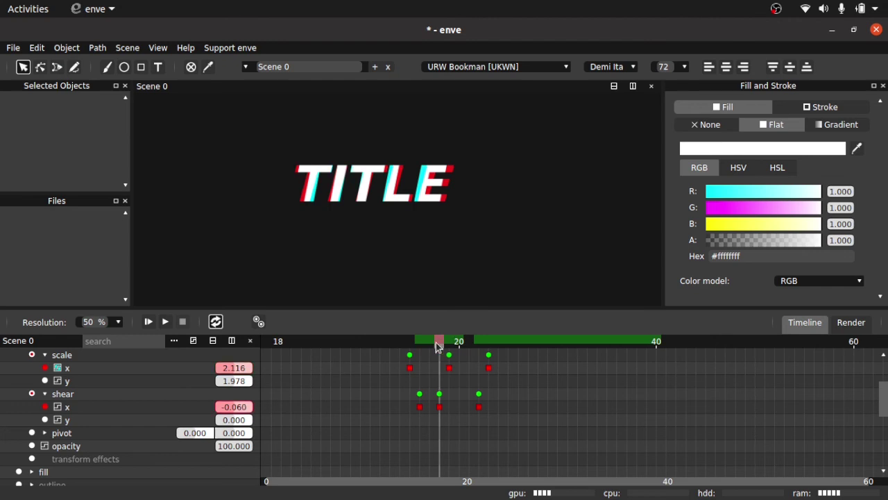
pyautogui.moveTo(234, 406); pyautogui.dragTo(206, 408)
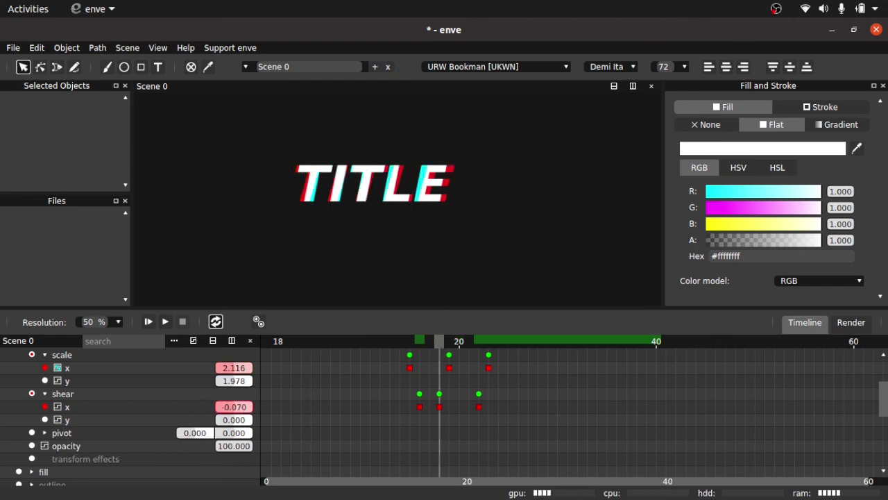
pyautogui.click(149, 321)
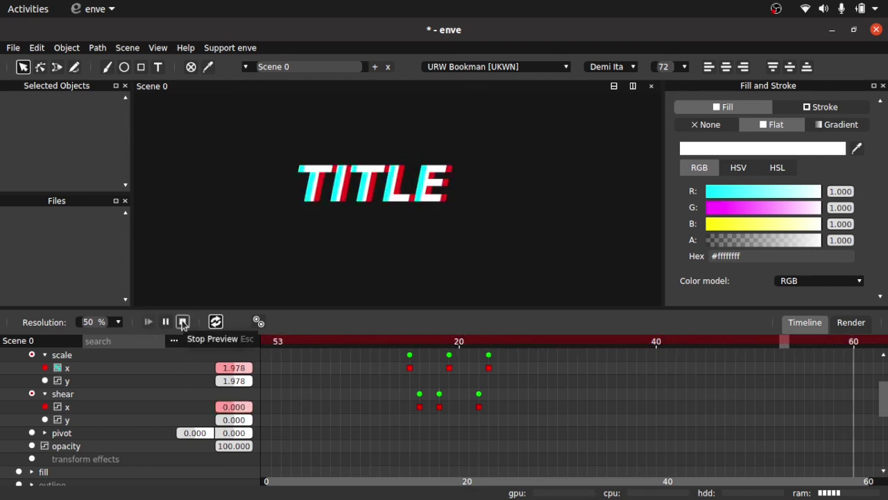
pyautogui.click(183, 323)
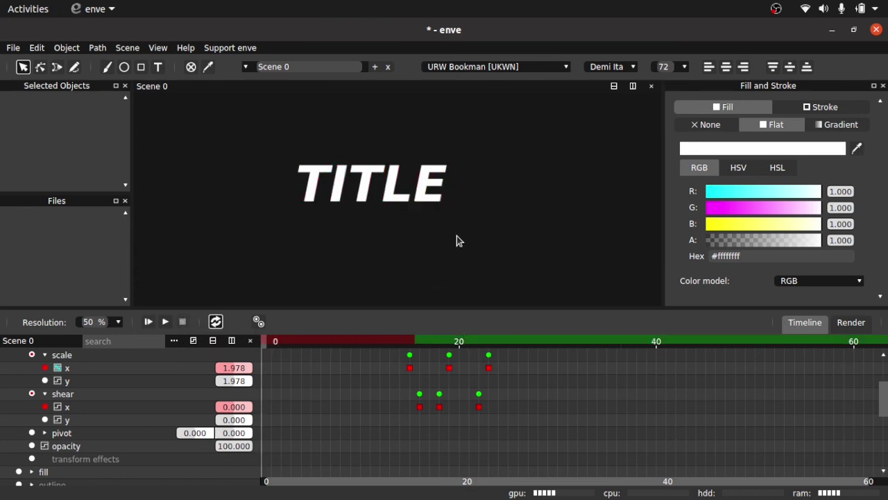
# - Review Text 0's RGB Split channel settings and play back the finished animation
pyautogui.scroll(3, 95, 385)
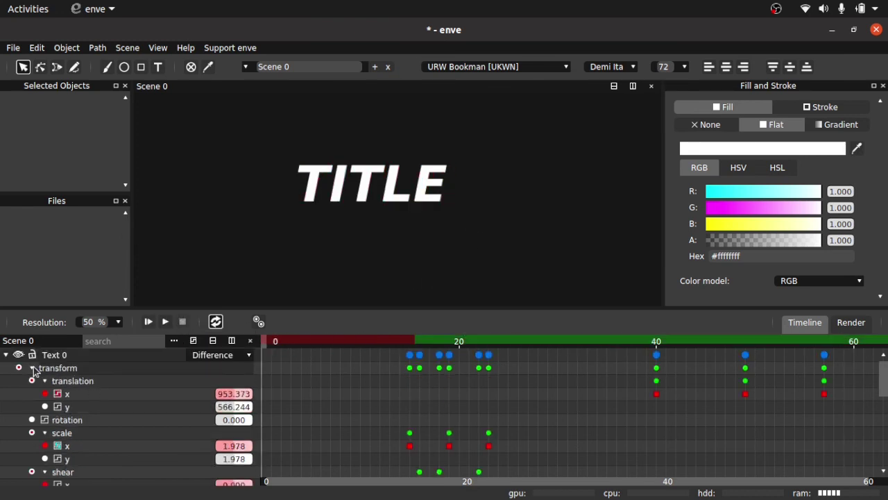
pyautogui.click(32, 368)
pyautogui.click(32, 445)
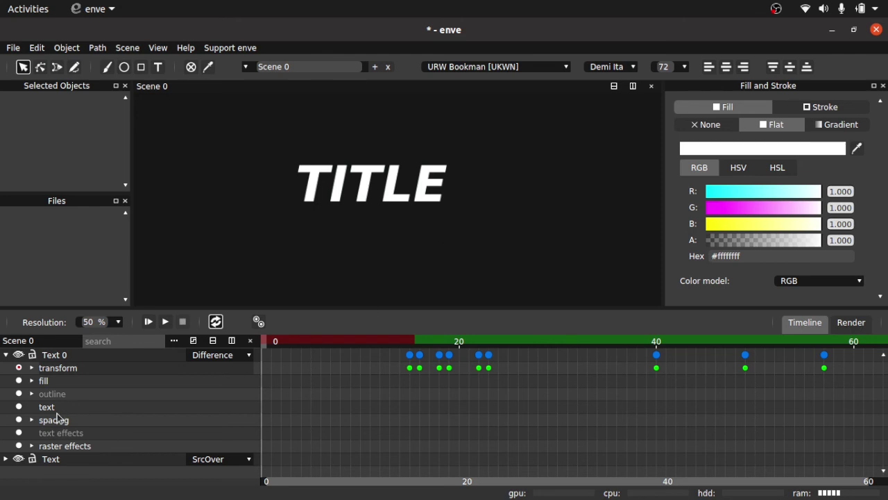
pyautogui.click(31, 446)
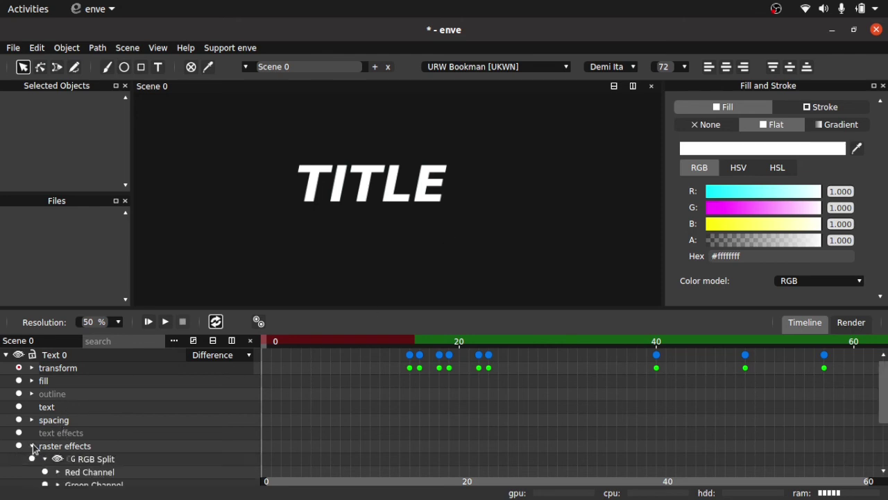
pyautogui.scroll(-2, 70, 434)
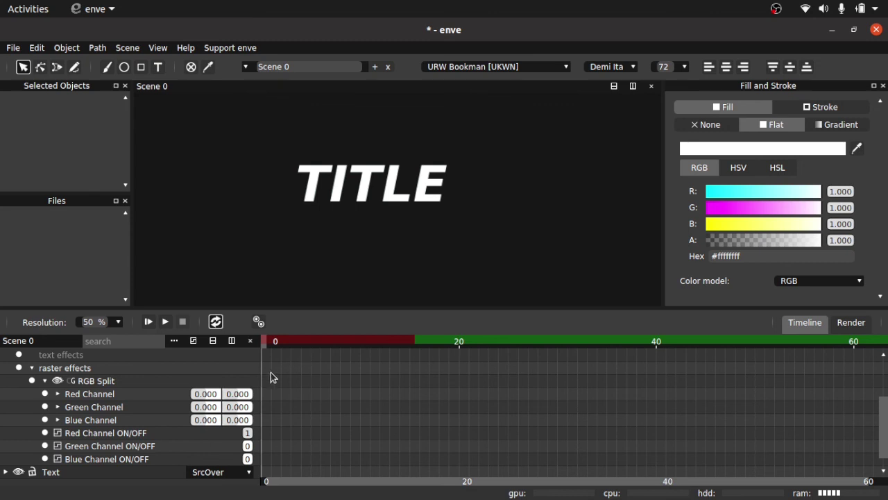
pyautogui.click(165, 322)
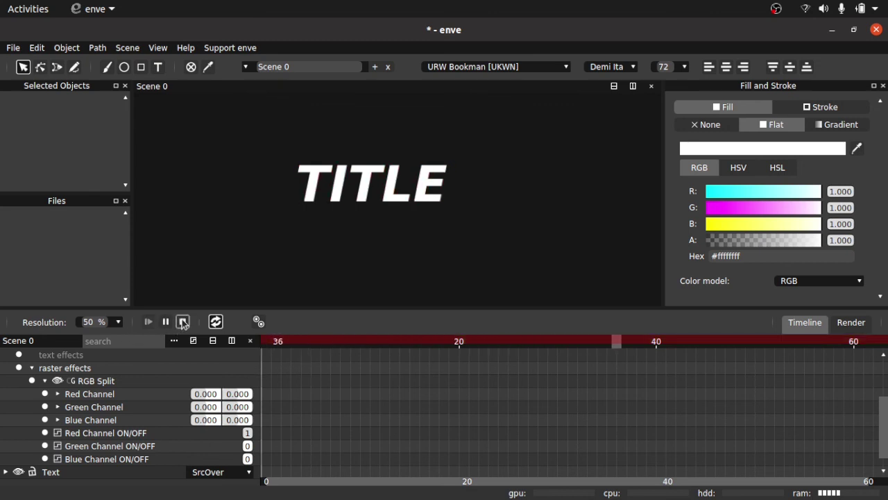
pyautogui.click(182, 321)
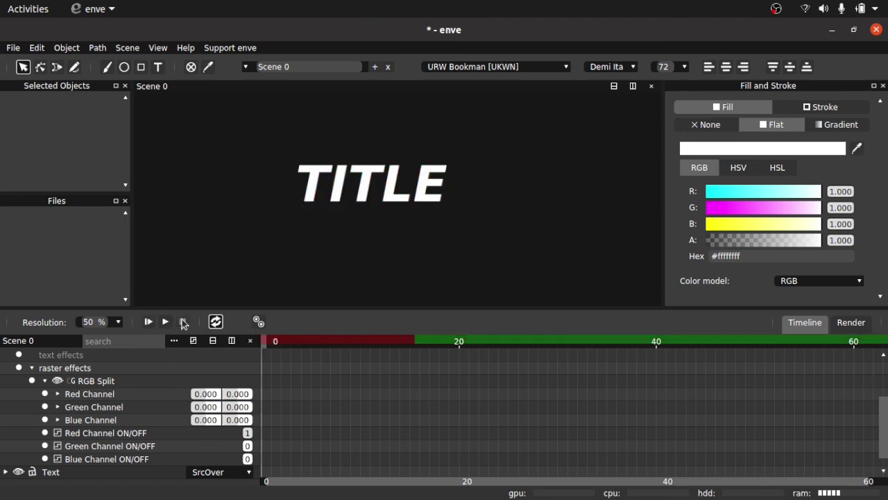
pyautogui.scroll(2, 16, 366)
pyautogui.click(6, 355)
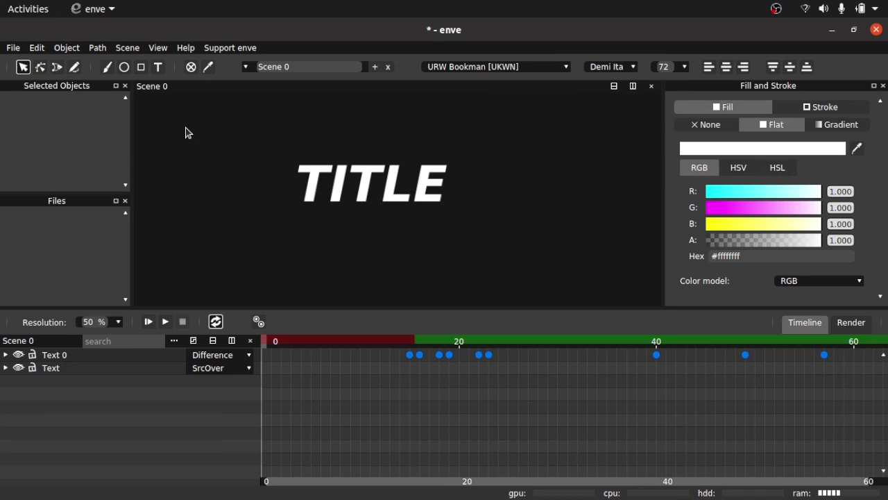
# - Add Scene 0 to the render queue and expand its render entry
pyautogui.click(132, 50)
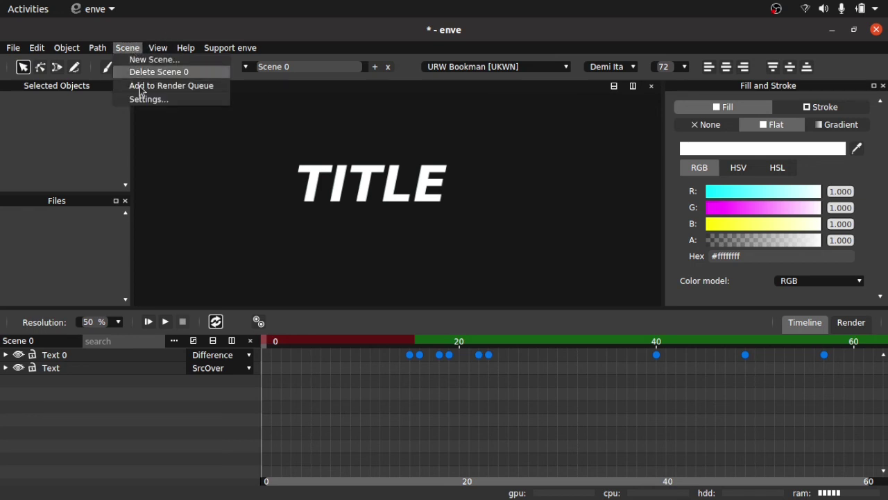
pyautogui.click(139, 85)
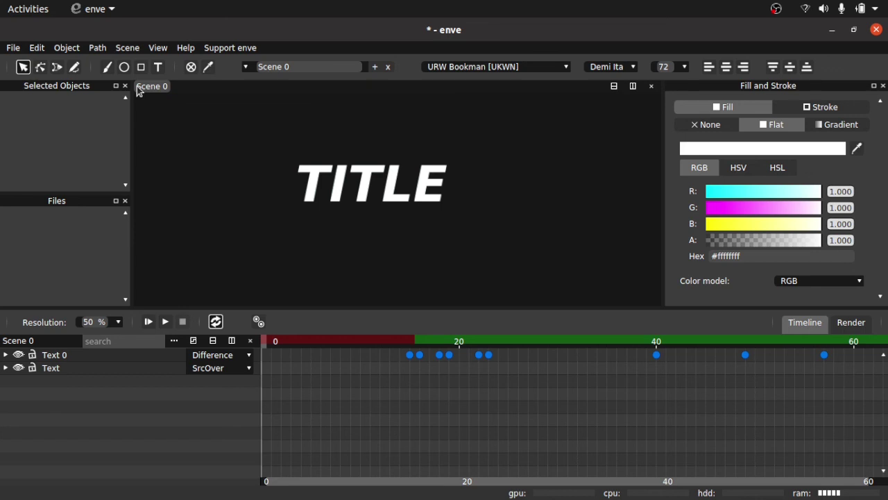
pyautogui.click(834, 323)
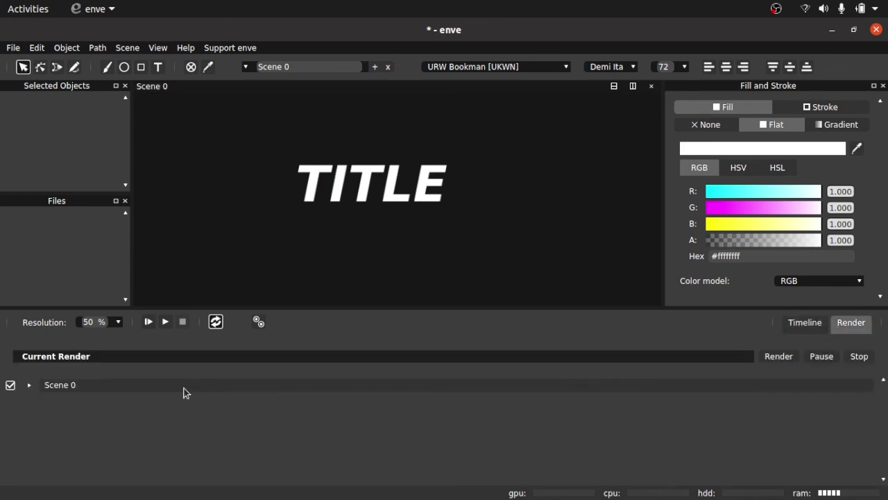
pyautogui.click(29, 384)
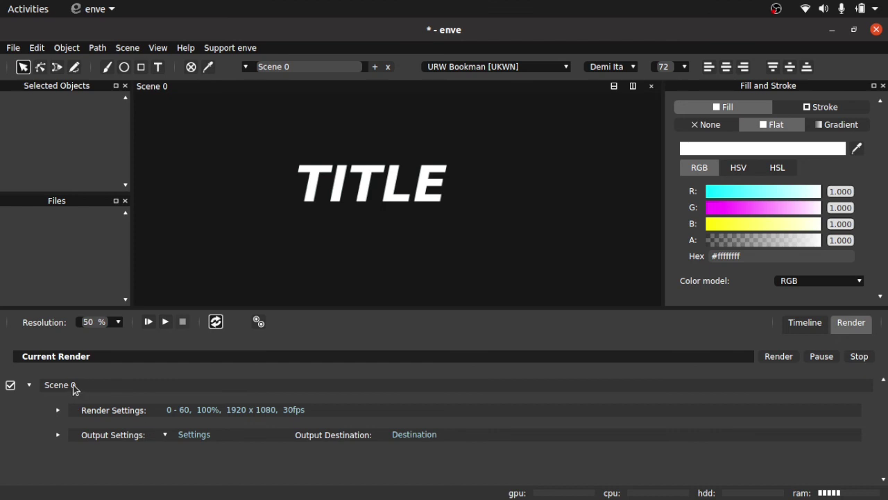
# - Set Scene 0's output to QuickTime / MOV with video enabled and a video bitrate of 15.00 Mbps
pyautogui.click(194, 434)
pyautogui.click(327, 178)
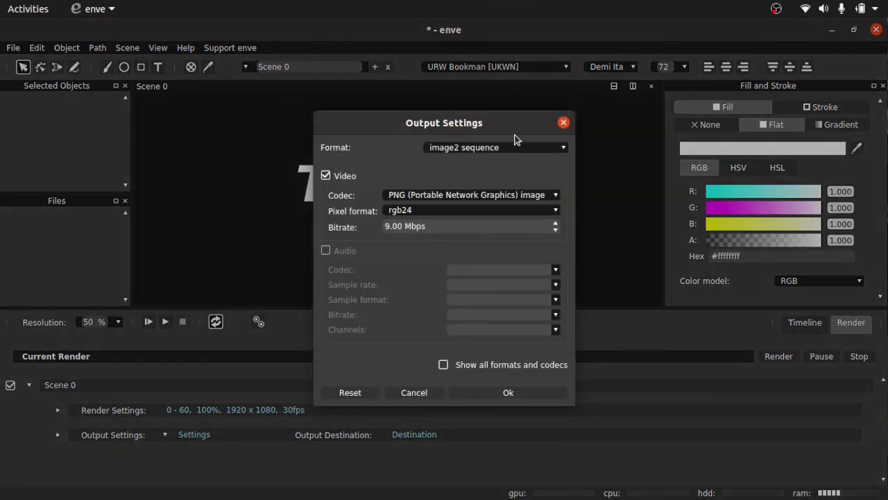
pyautogui.click(511, 147)
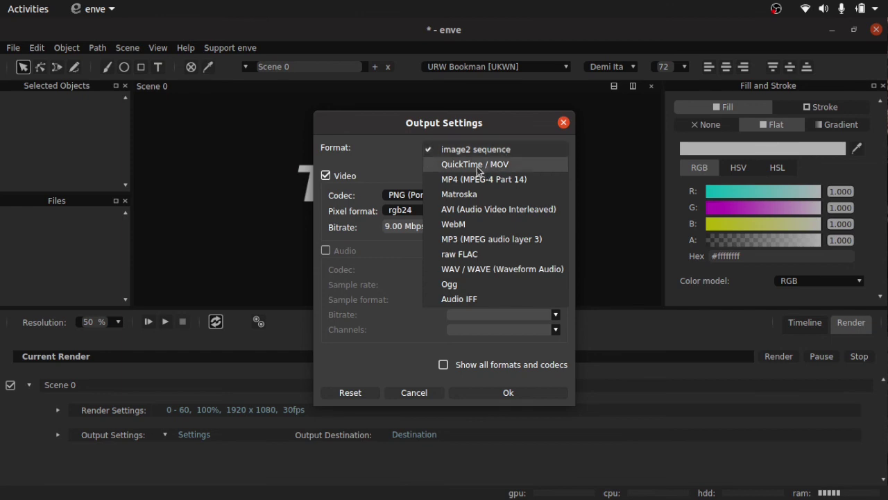
pyautogui.click(476, 164)
pyautogui.click(555, 225)
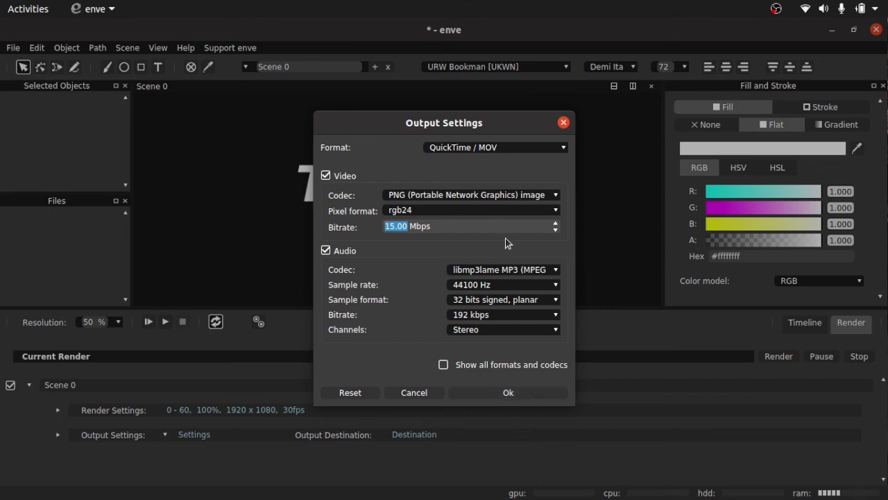
pyautogui.click(519, 395)
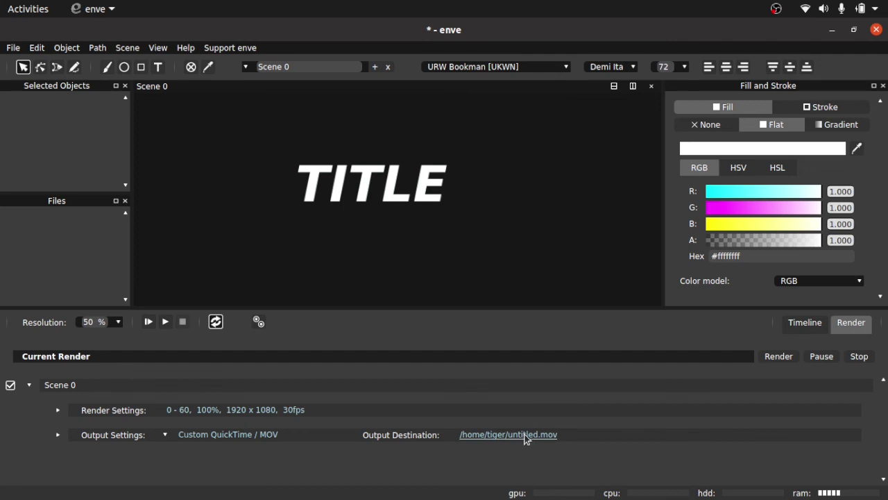
# - Set the output destination to a file named title in the Desktop folder and render the scene
pyautogui.click(525, 436)
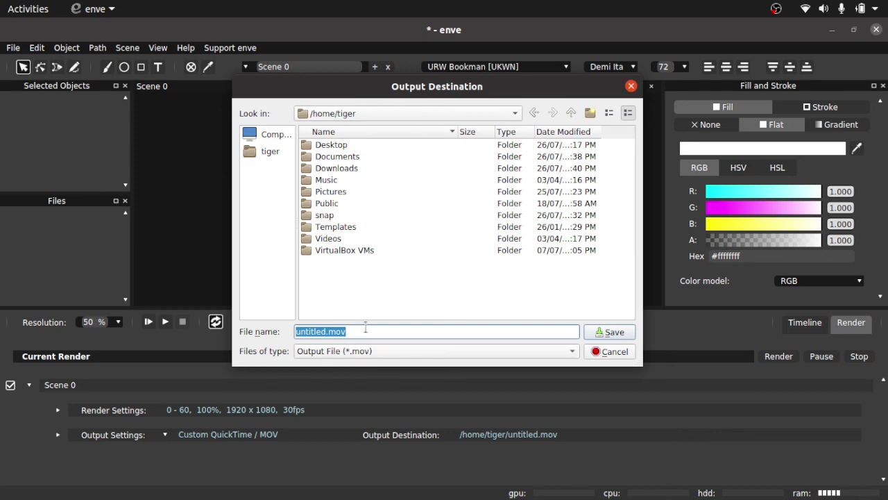
pyautogui.doubleClick(332, 145)
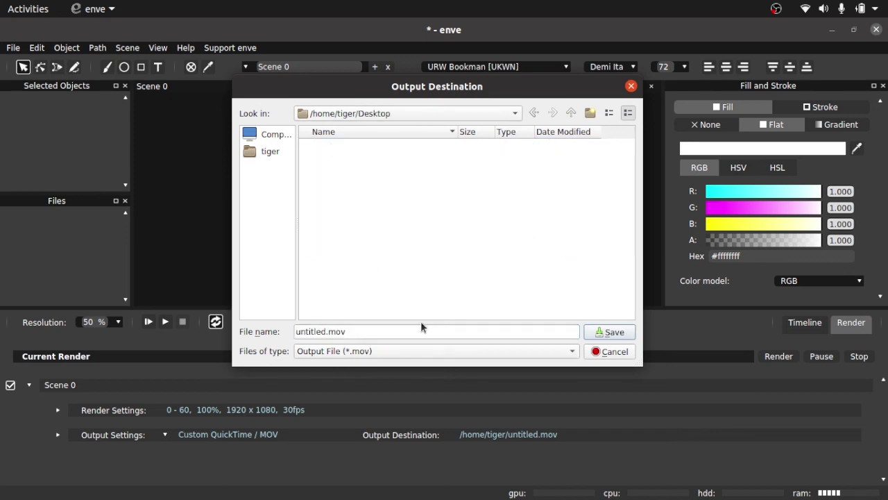
pyautogui.moveTo(388, 331); pyautogui.dragTo(317, 318)
pyautogui.write('ti')
pyautogui.click(360, 333)
pyautogui.write('tle')
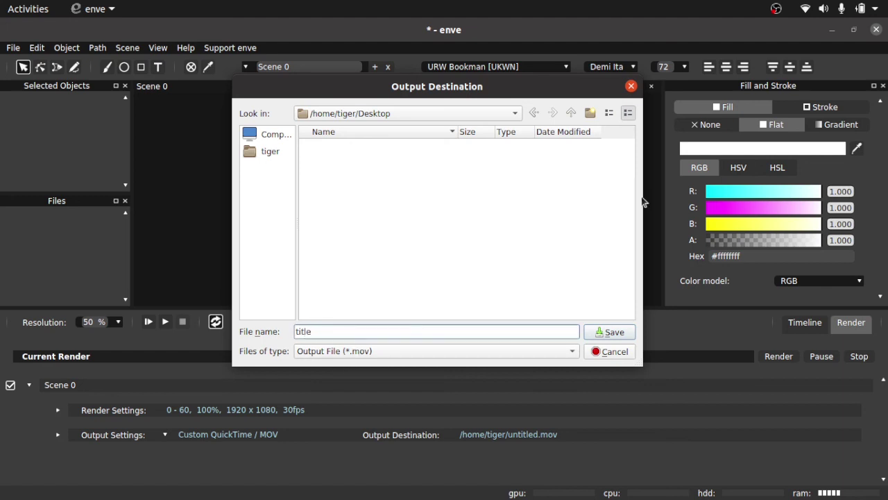
pyautogui.click(604, 333)
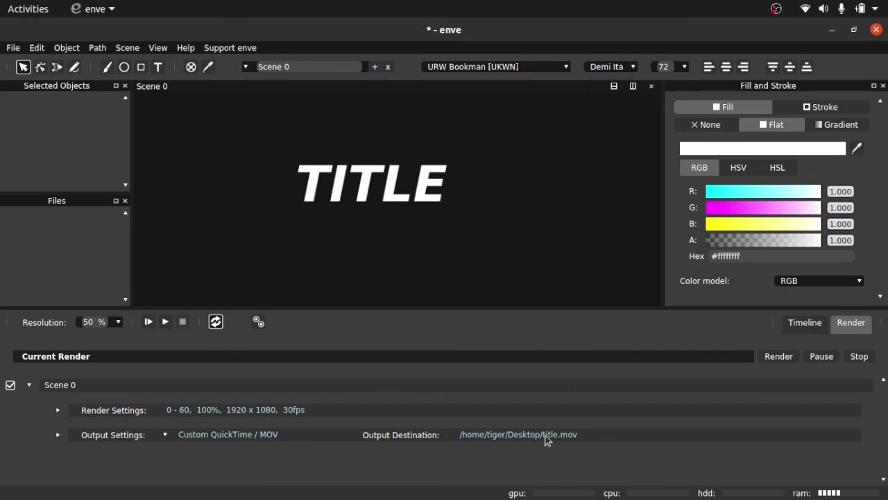
pyautogui.click(778, 359)
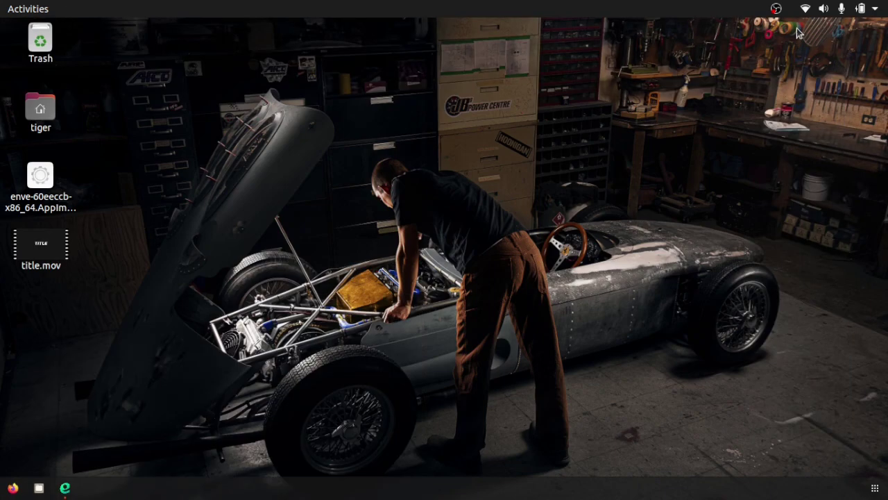
# - Select the rendered title.mov on the desktop and bring up its file options
pyautogui.rightClick(49, 240)
pyautogui.rightClick(49, 243)
pyautogui.rightClick(57, 229)
pyautogui.click(107, 178)
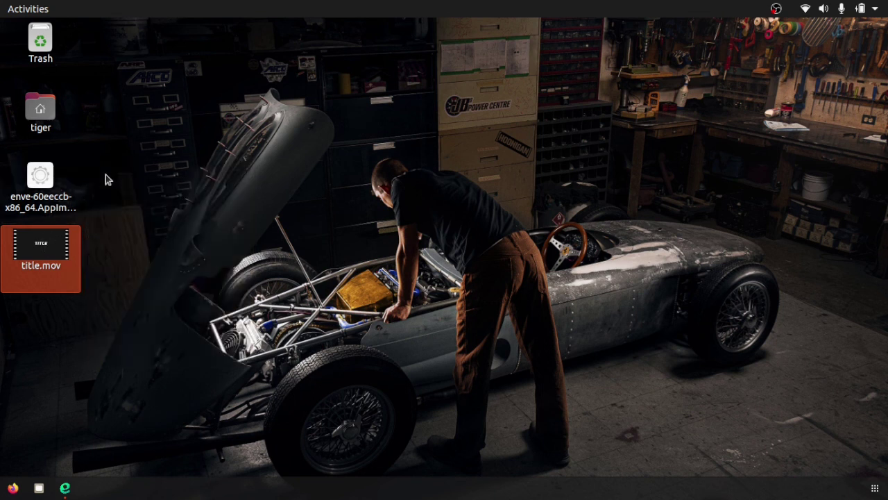